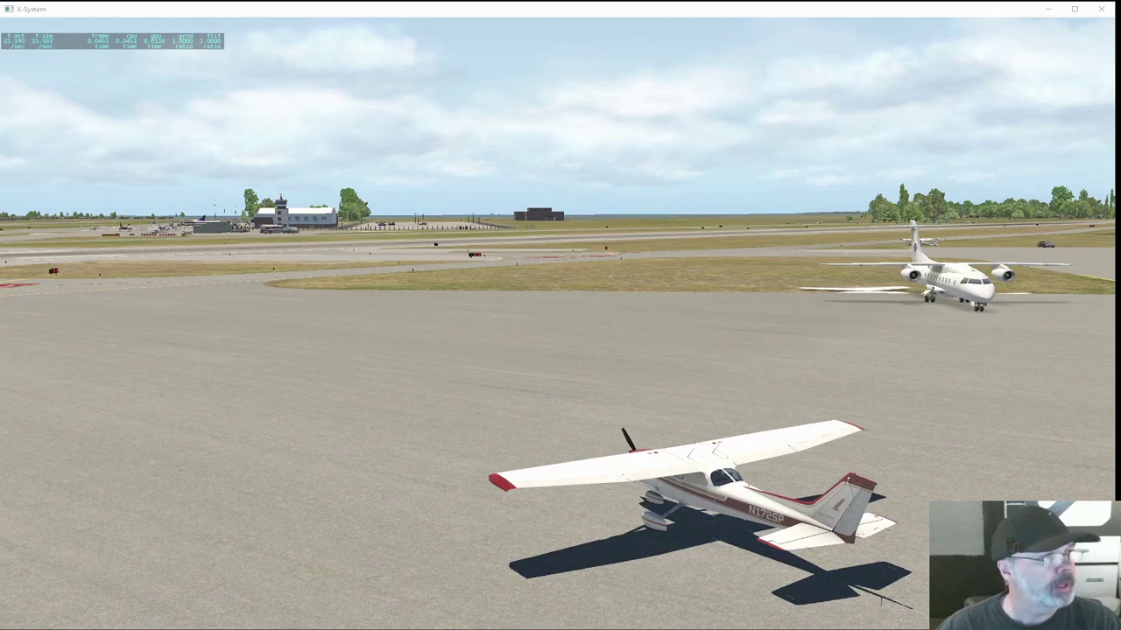
Step: Switch to Little Navmap, inspect the HB-KFQ traffic on the map, and shift the window temporarily to watch the aircraft in the simulator
key(alt+Tab)
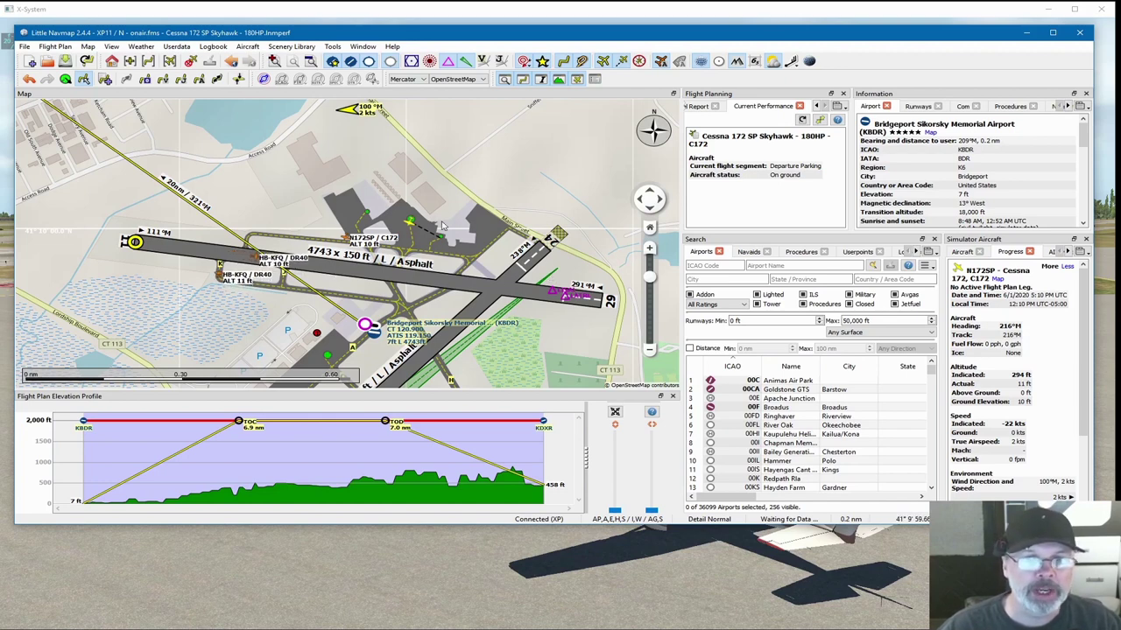
mouse_move(274, 260)
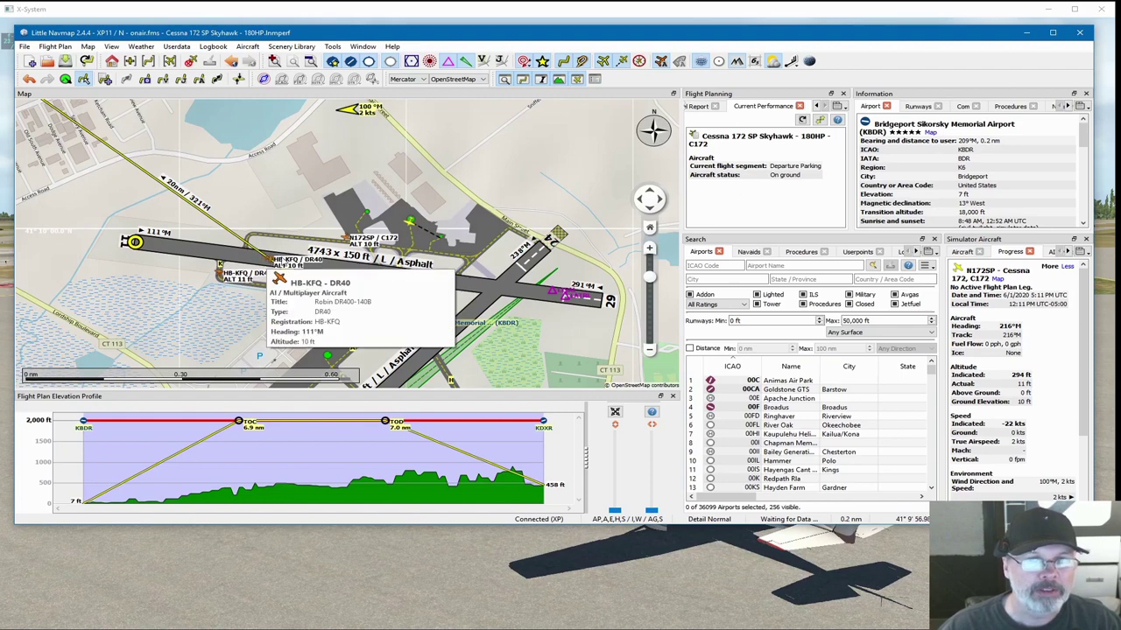
drag(433, 39, 437, 319)
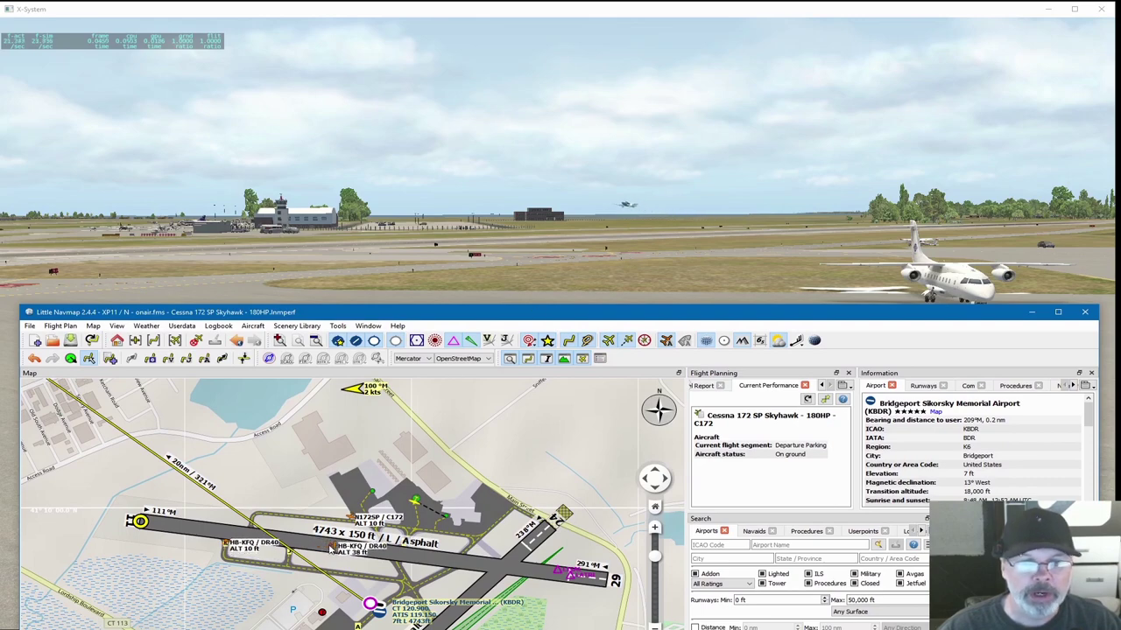
drag(547, 316, 543, 289)
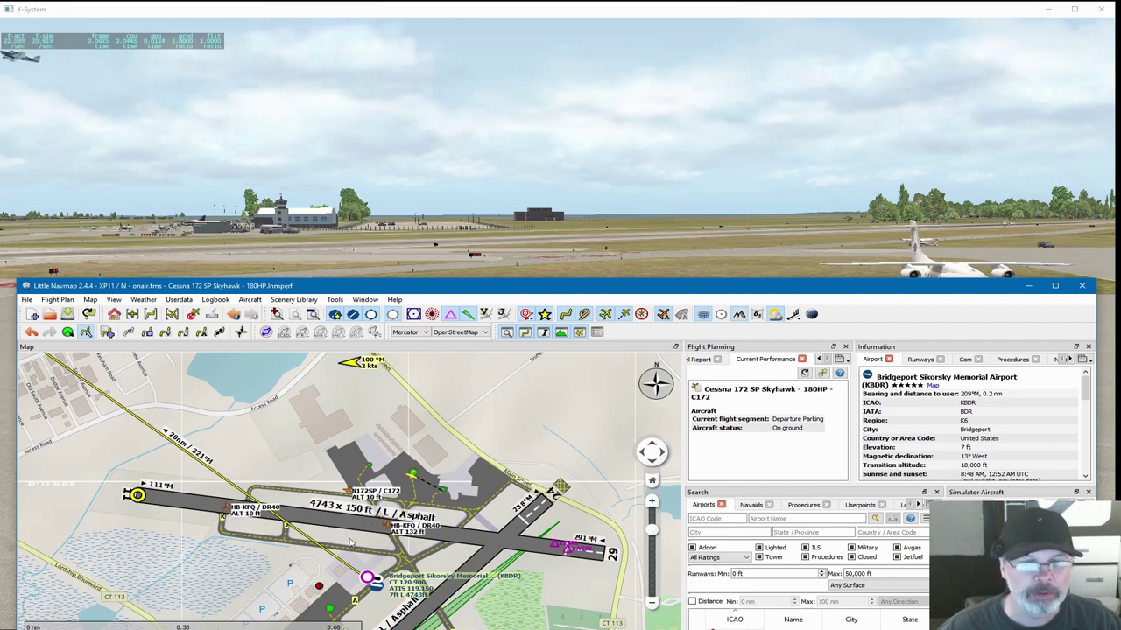
drag(416, 292, 418, 101)
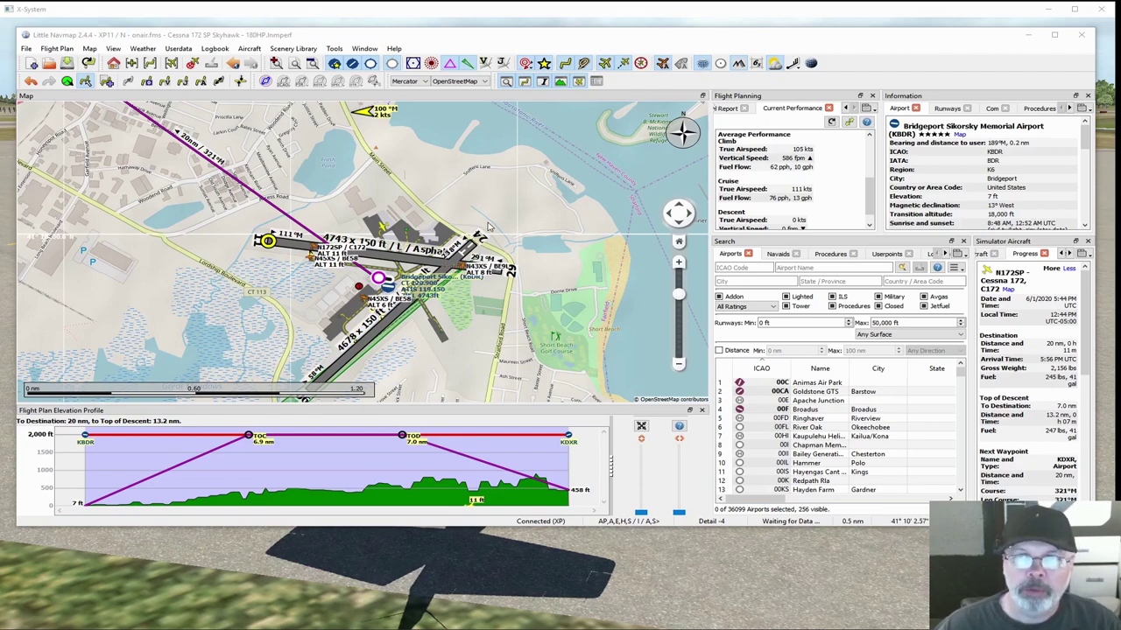
Step: Reset the performance collection for the Cessna 172 SP Skyhawk, discarding its current recorded values
mouse_move(514, 37)
mouse_down()
mouse_move(540, 437)
mouse_move(513, 492)
mouse_move(521, 49)
mouse_up()
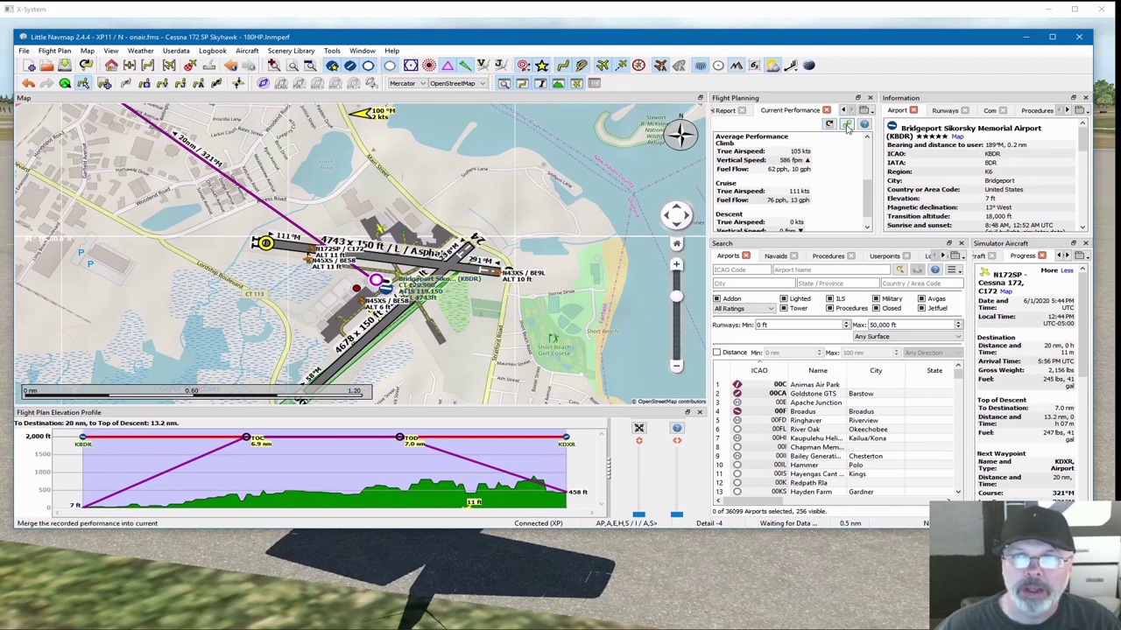
click(829, 125)
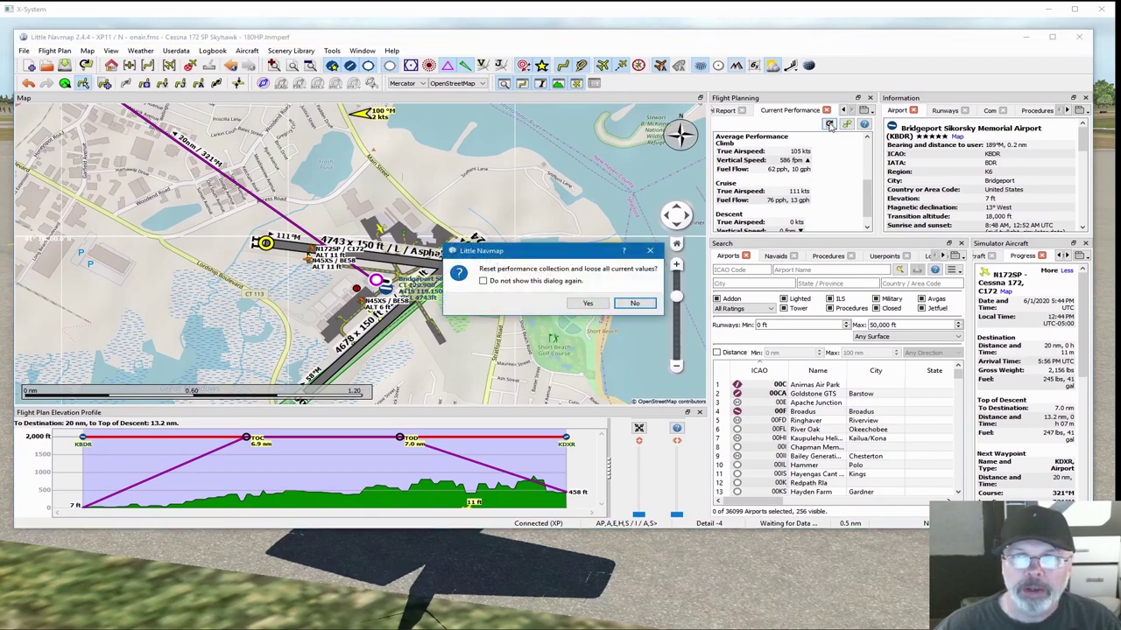
click(588, 303)
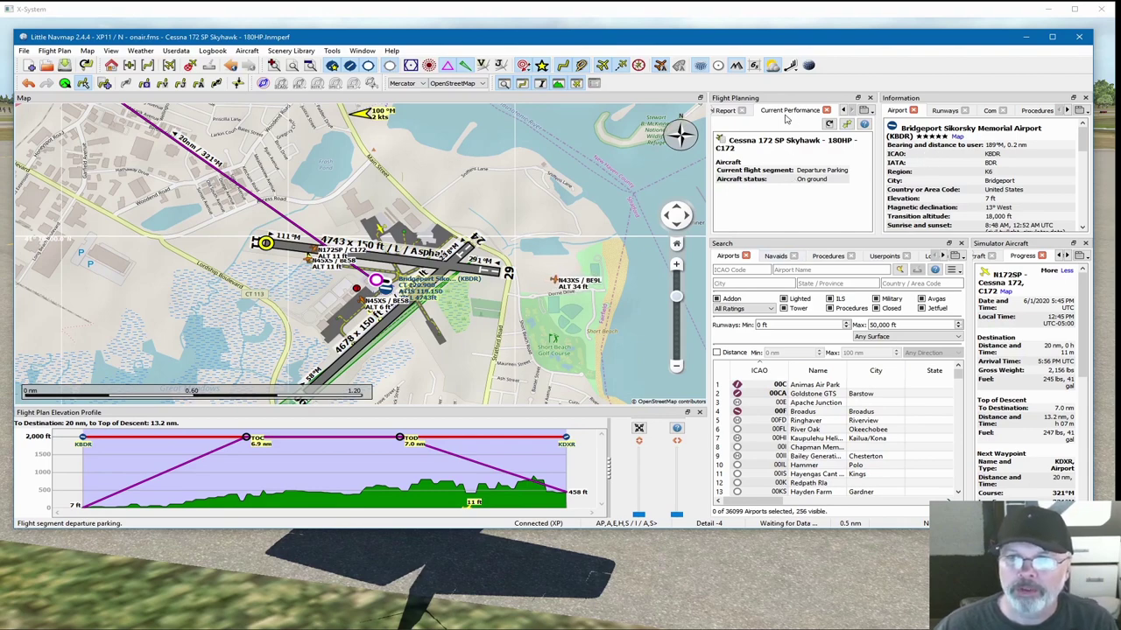
Step: Review the aircraft's fuel, climb, cruise and descent settings from the fuel report, then return to the current performance
click(732, 111)
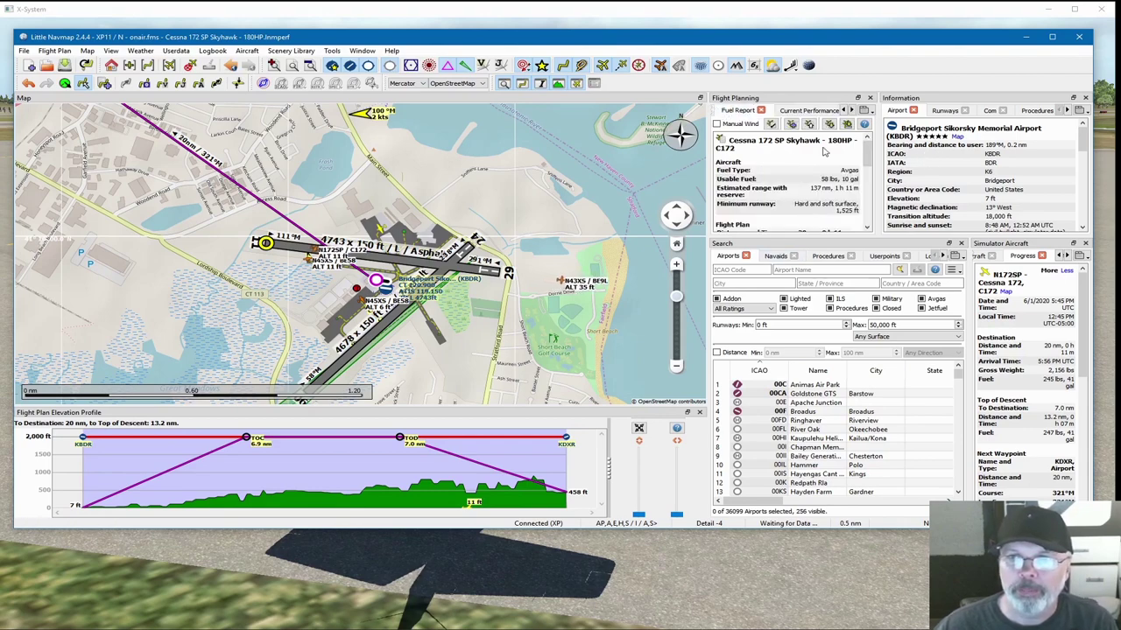
click(771, 124)
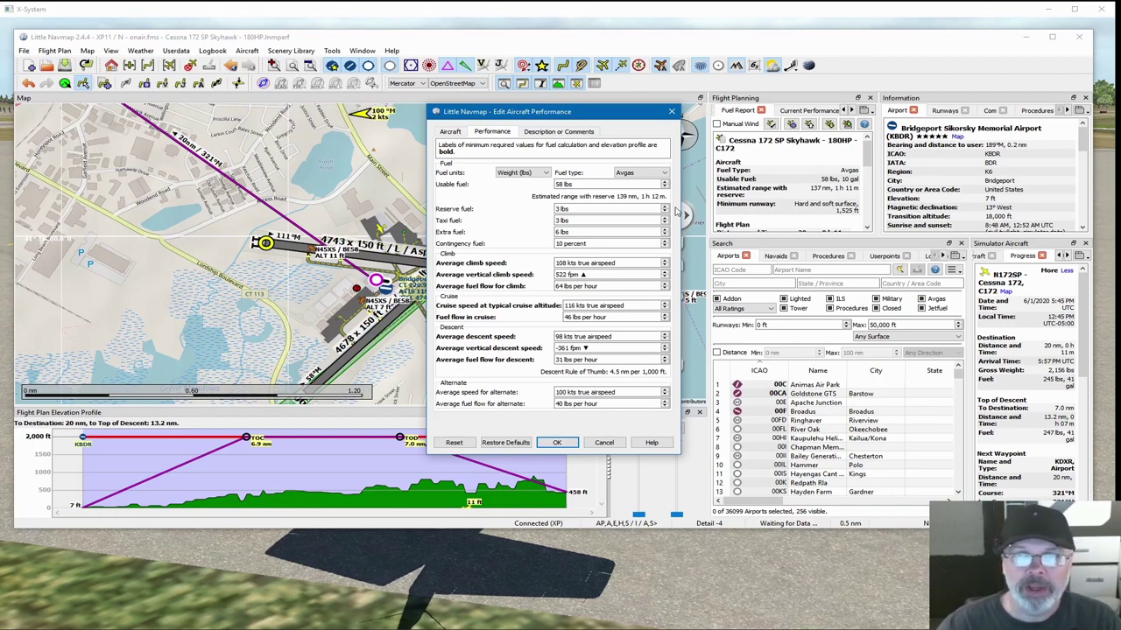
click(672, 112)
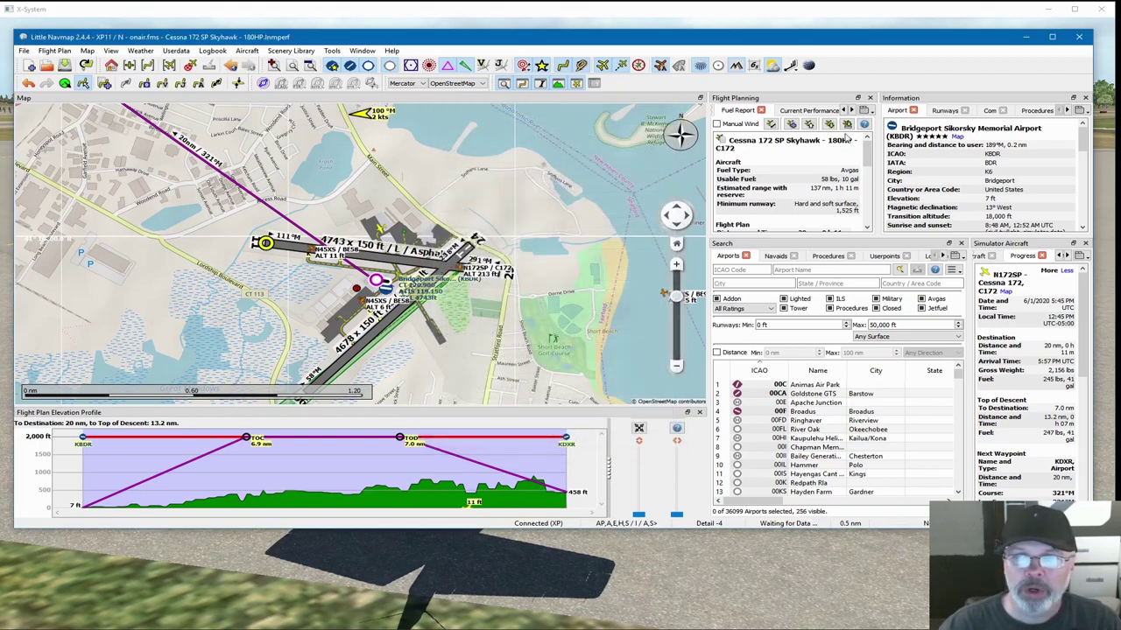
click(799, 111)
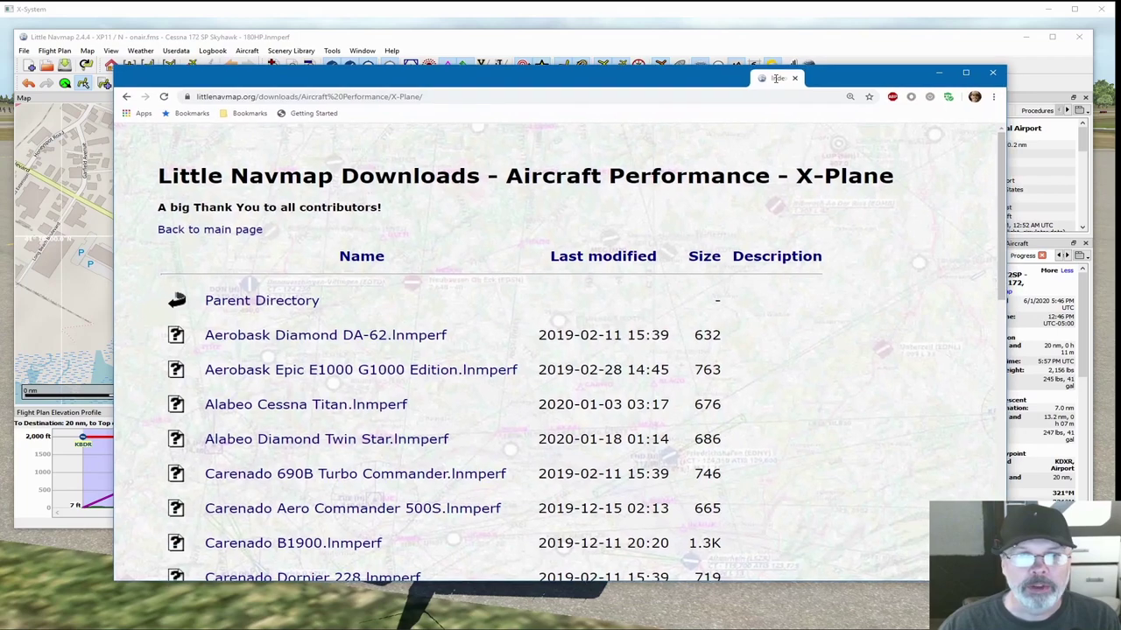
Step: Browse the X-Plane aircraft performance files on the Little Navmap downloads site, then move the browser window out of the way
click(127, 98)
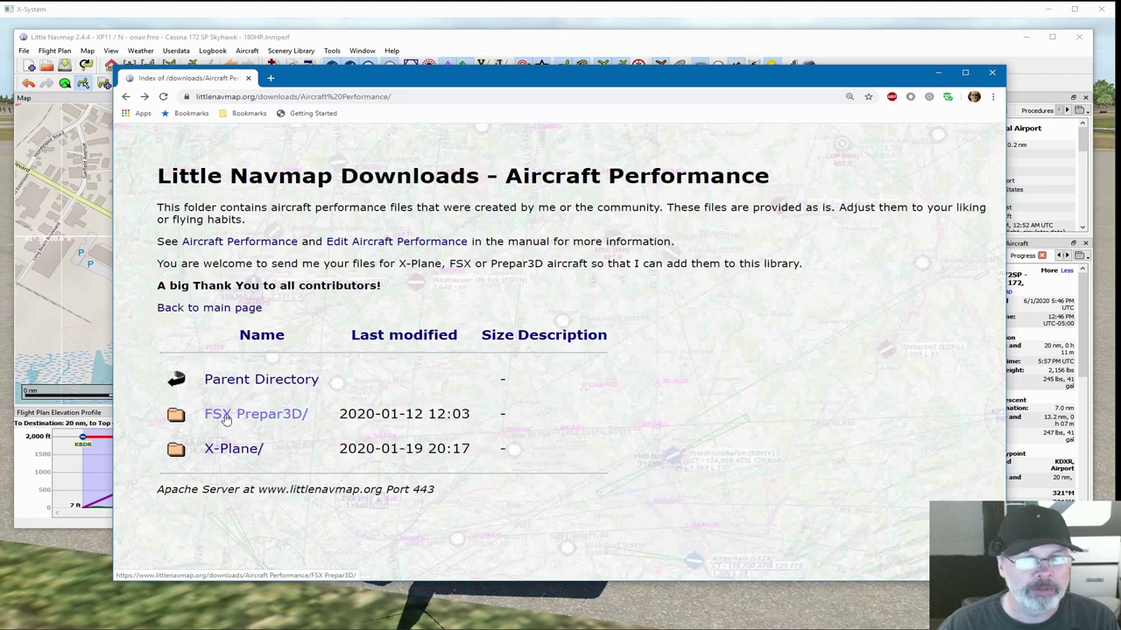
click(233, 451)
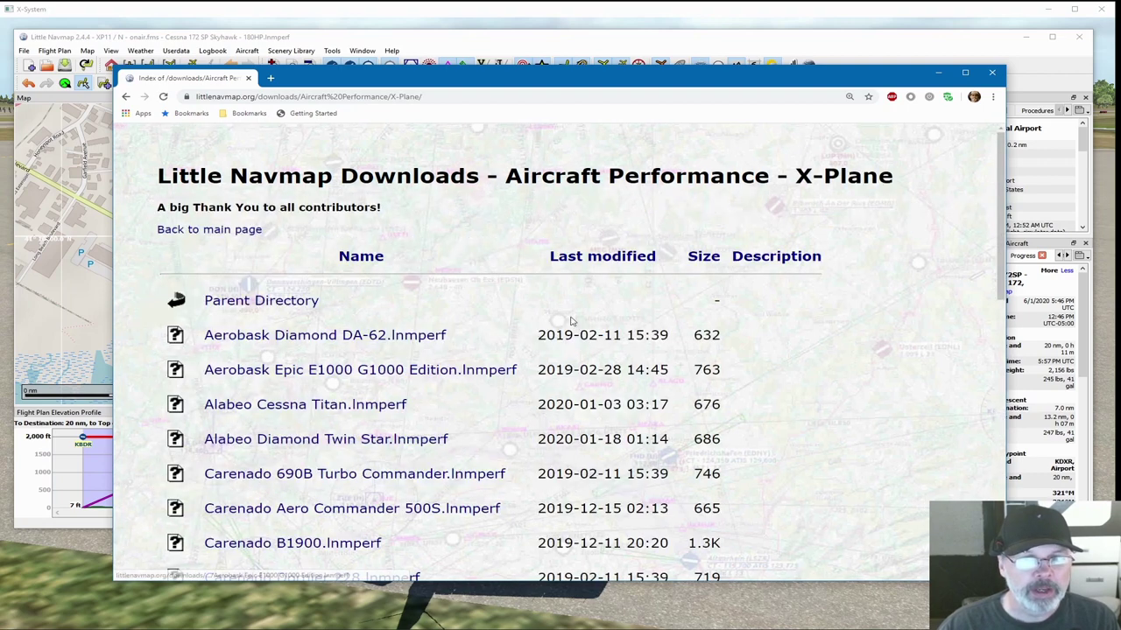
scroll(468, 400, down, 5)
scroll(467, 400, down, 2)
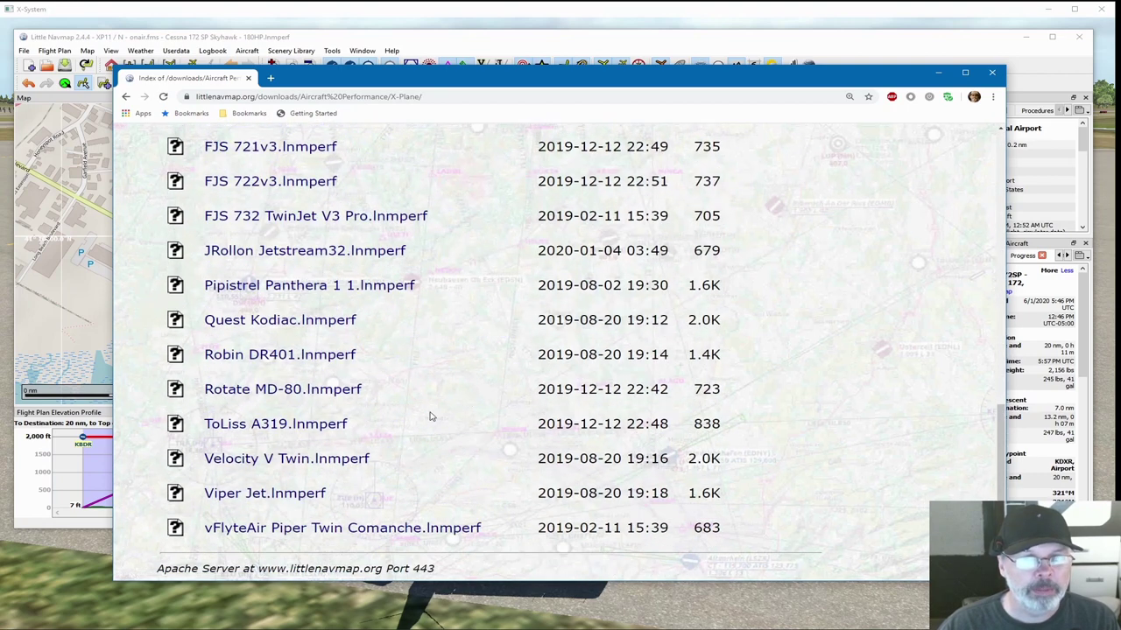
scroll(431, 415, up, 4)
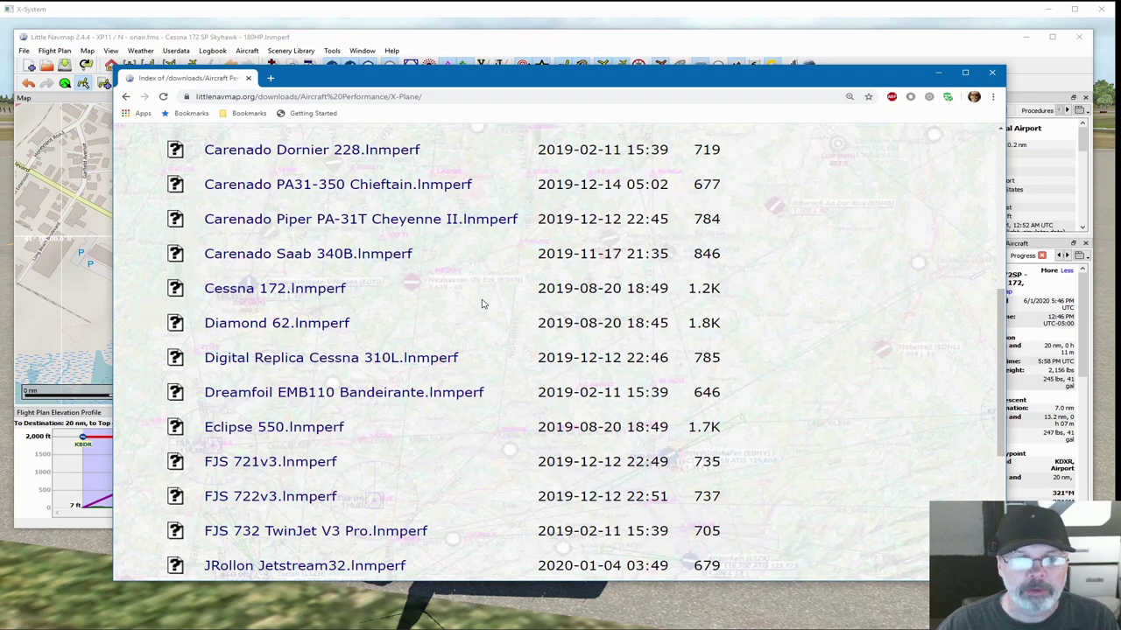
scroll(490, 320, up, 2)
scroll(495, 329, up, 3)
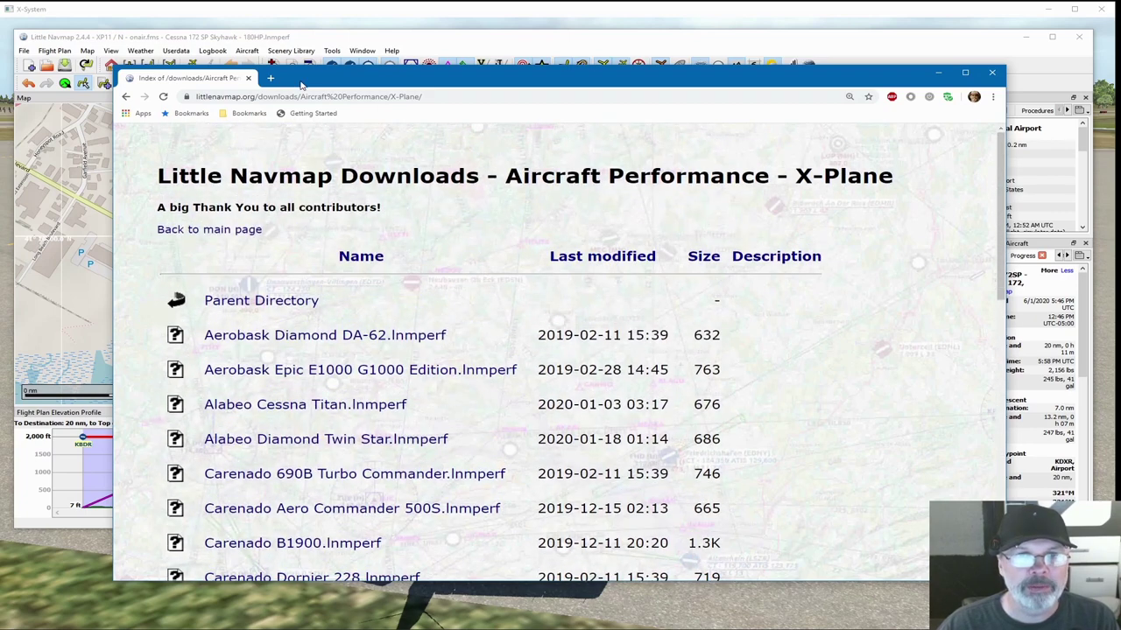
drag(213, 78, 1119, 188)
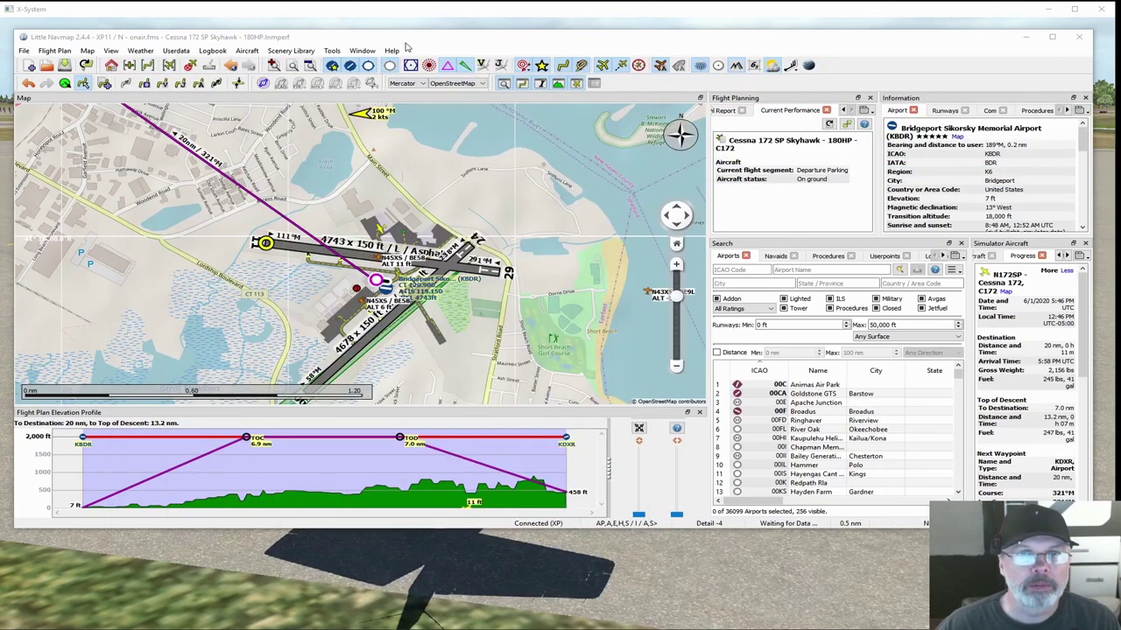
Step: Narrow the map area in Little Navmap and dock the Flight Planning window above the map
click(407, 40)
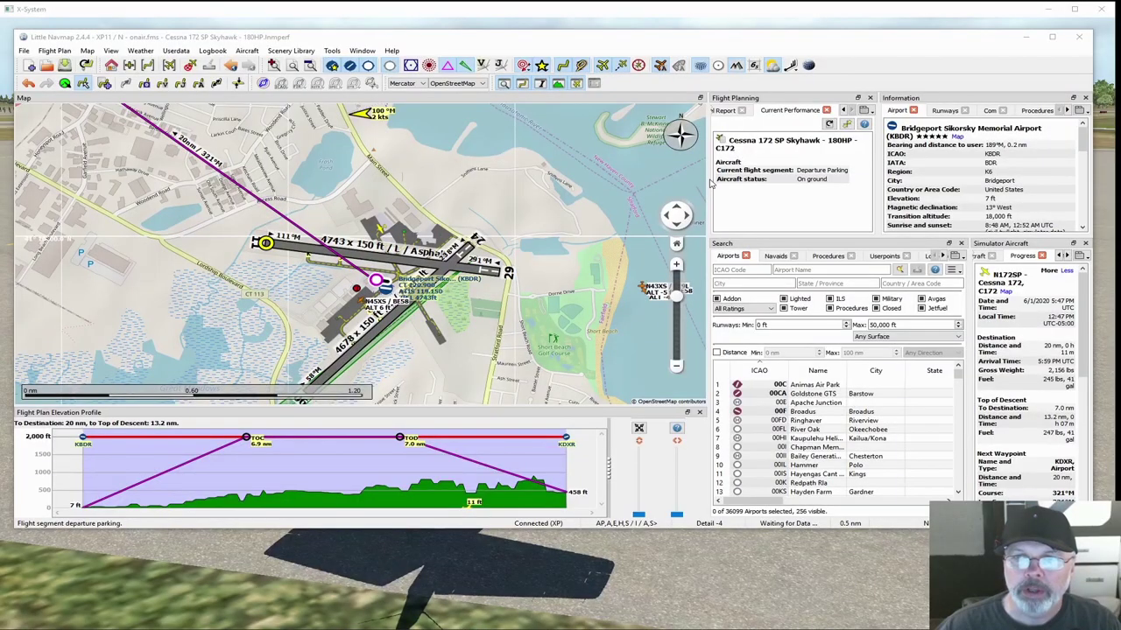
drag(711, 182, 277, 176)
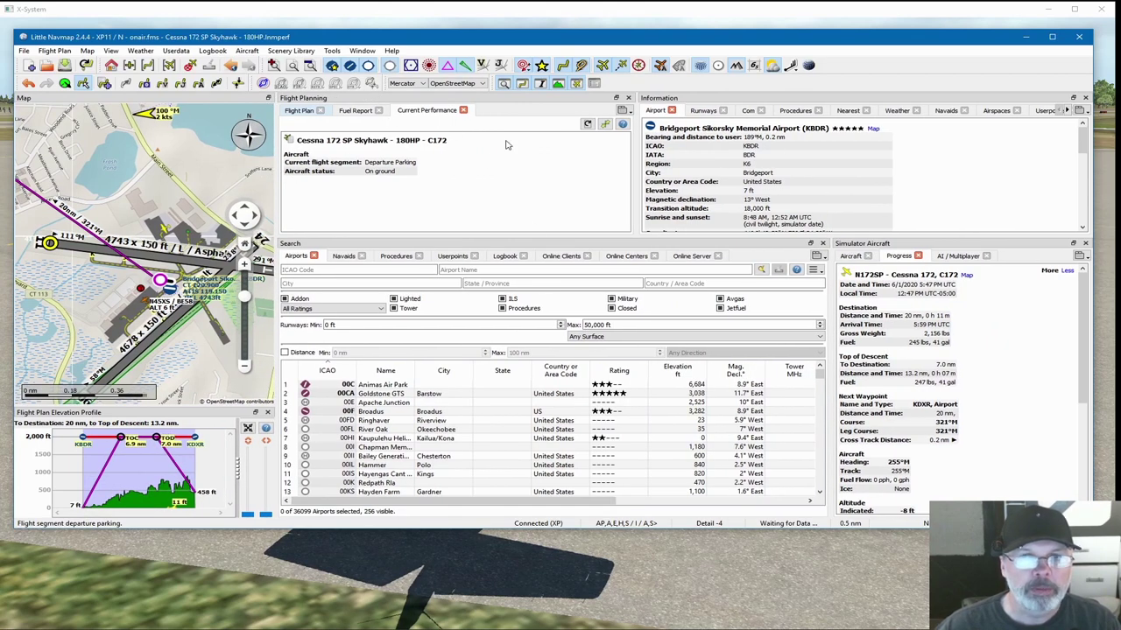
drag(448, 97, 188, 121)
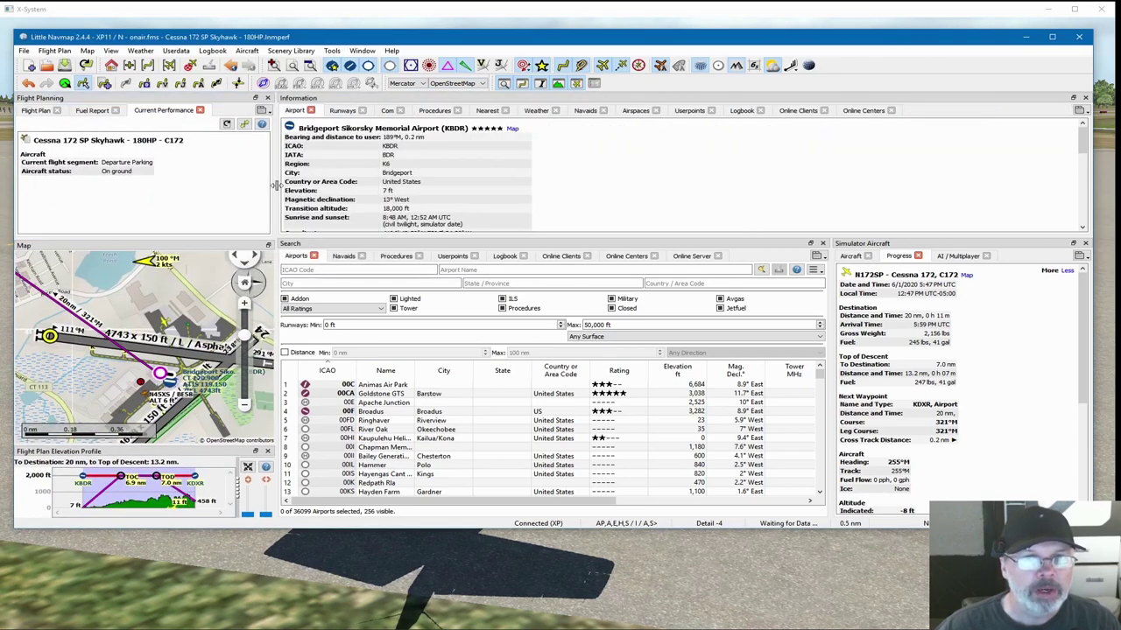
Step: Move the Little Navmap window aside so only its first column overlaps the simulator, and make the elevation profile taller
mouse_move(138, 30)
drag(114, 40, 949, 13)
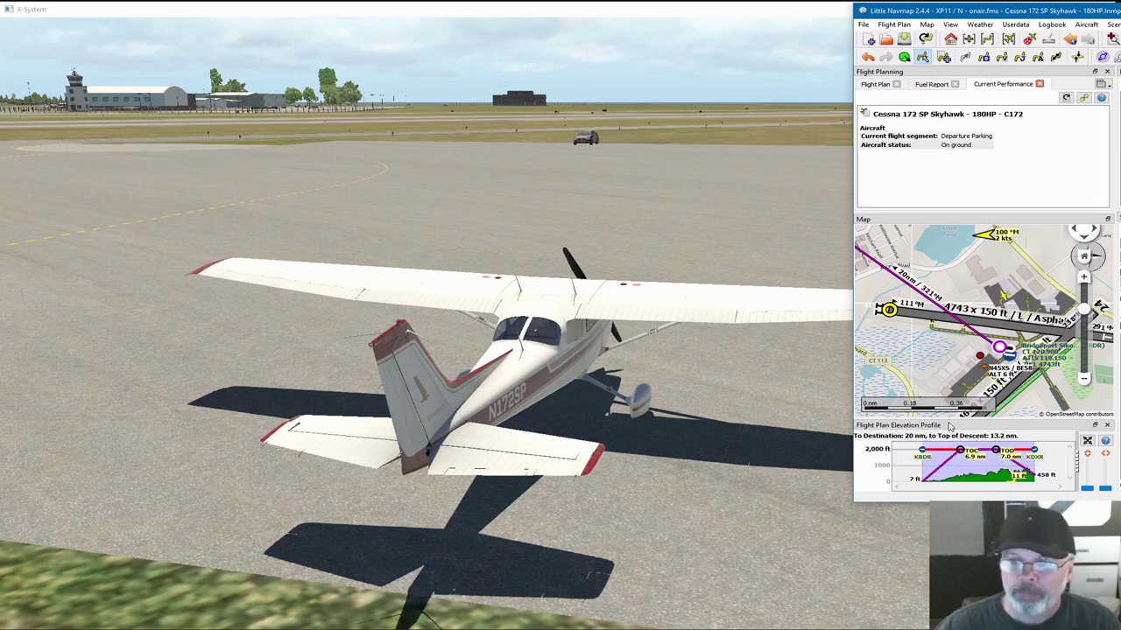
drag(947, 419, 947, 390)
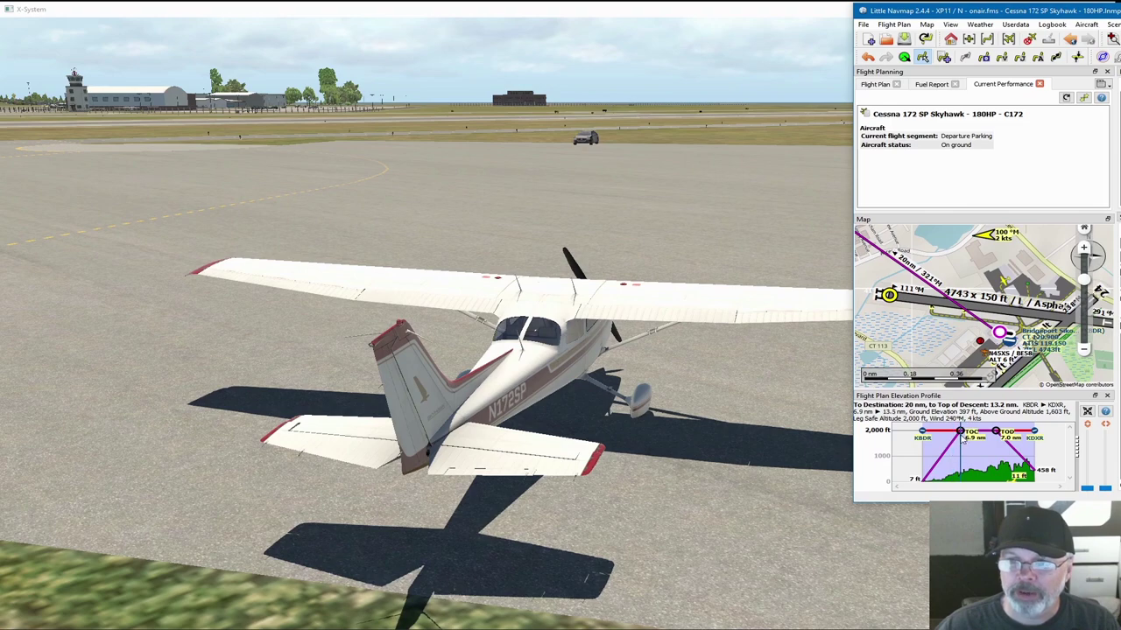
Step: Show the whole flight plan route from KBDR to KDXR on the map
scroll(926, 302, down, 5)
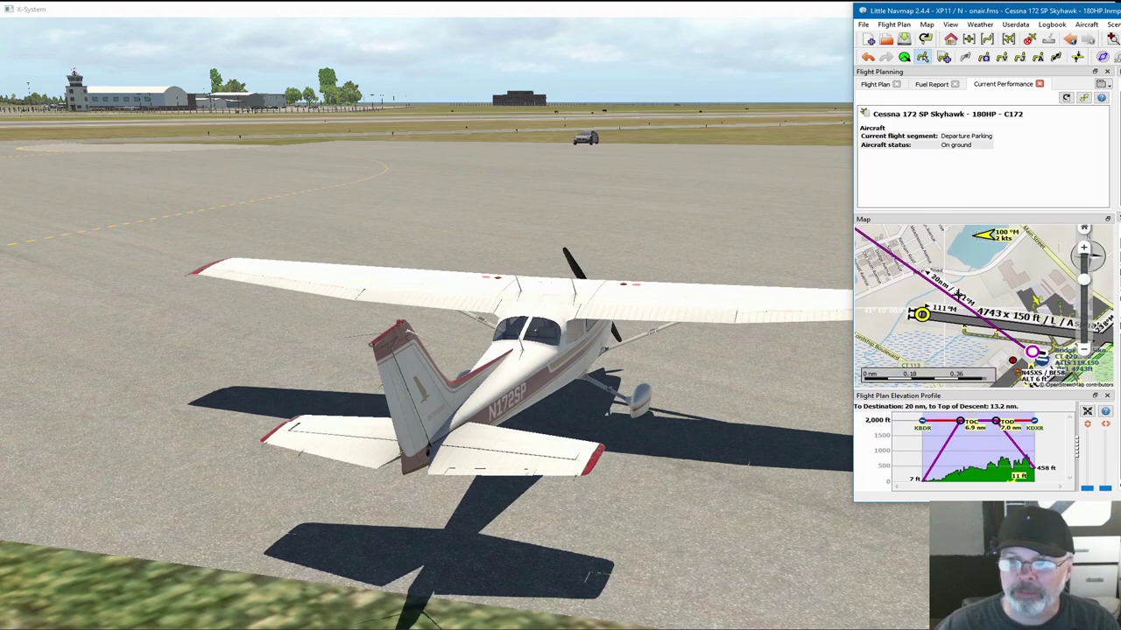
drag(893, 278, 952, 292)
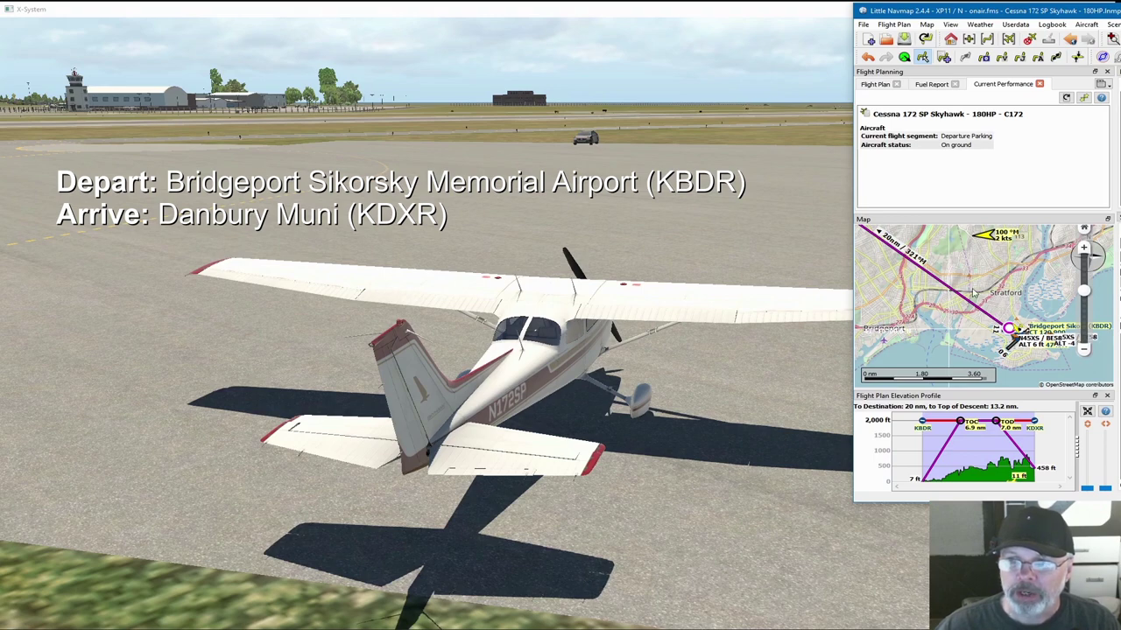
scroll(972, 293, down, 2)
drag(910, 272, 969, 324)
scroll(951, 296, down, 2)
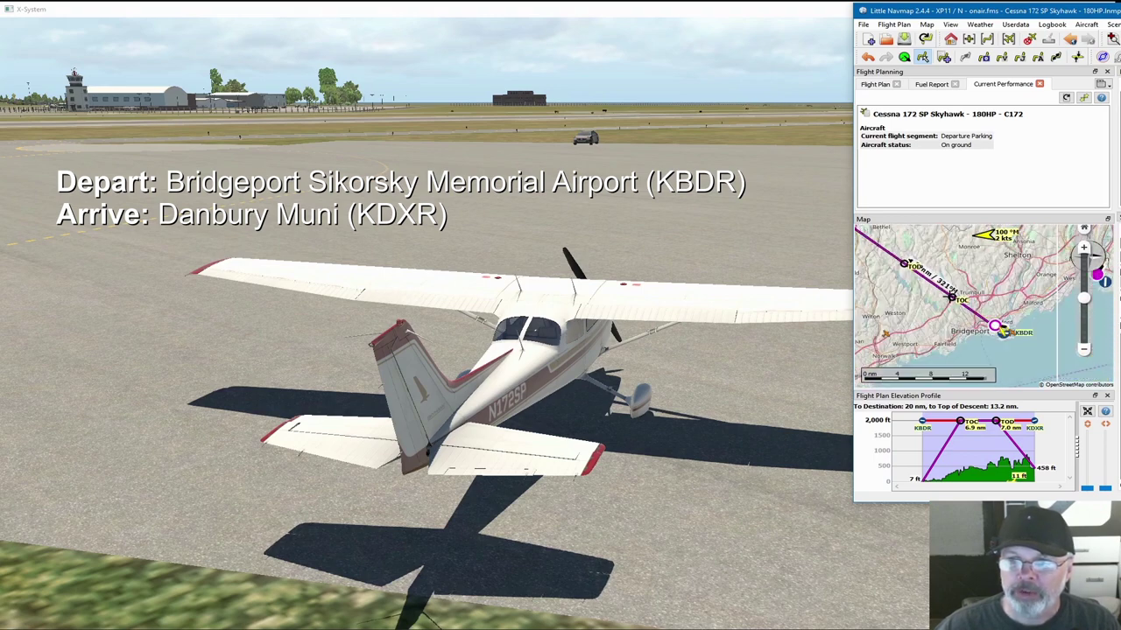
drag(873, 277, 1055, 353)
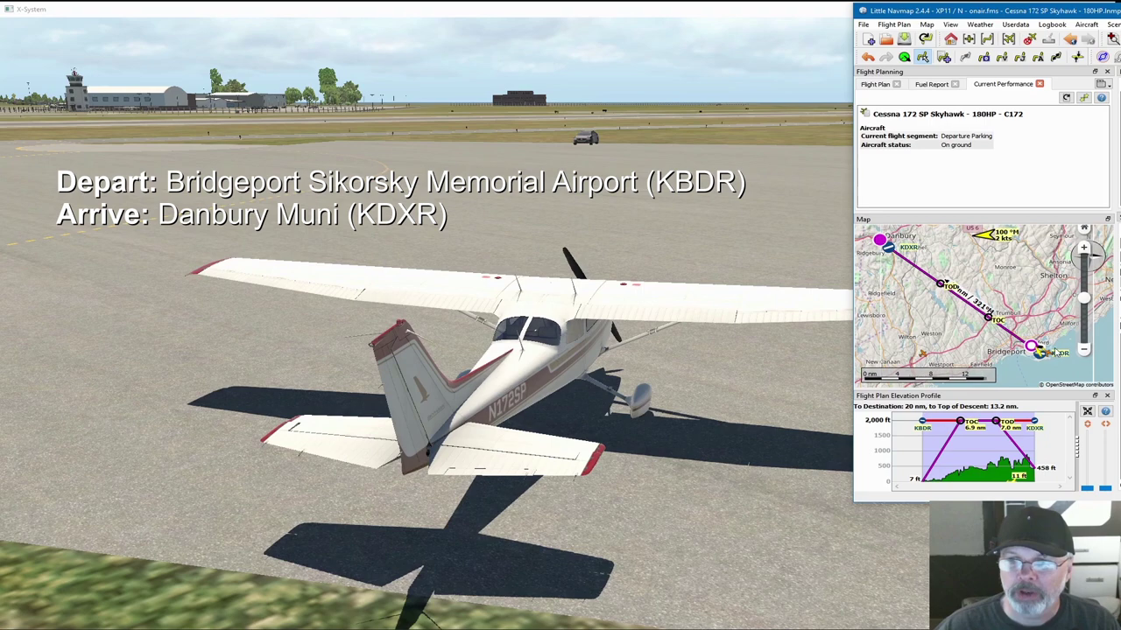
mouse_move(942, 316)
mouse_down()
mouse_move(935, 304)
mouse_move(964, 330)
mouse_move(958, 321)
mouse_up()
scroll(952, 300, up, 2)
scroll(952, 299, down, 2)
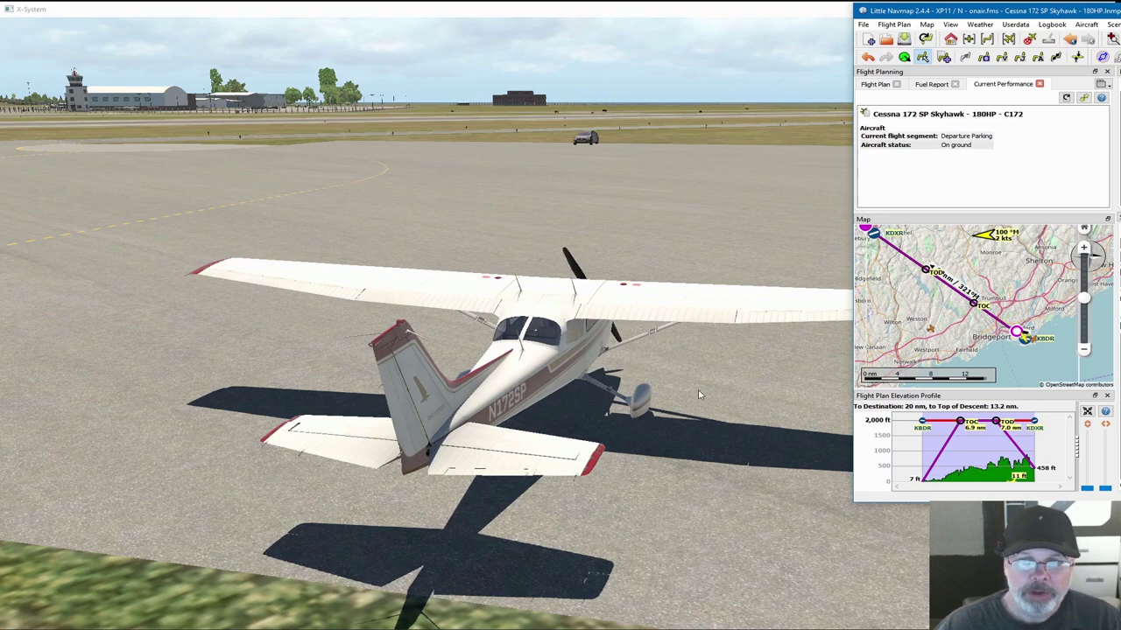
Step: Switch to X-Plane, change to the 3D cockpit view, and turn the view across the Cessna's instruments
click(674, 418)
key(shift+9)
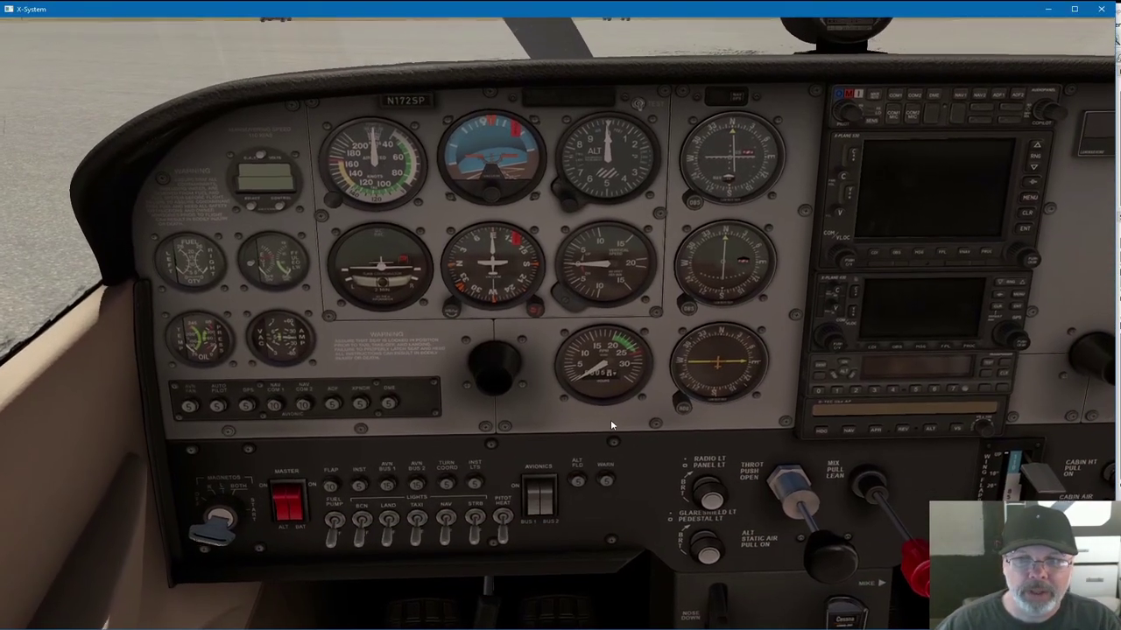
drag(611, 426, 525, 342)
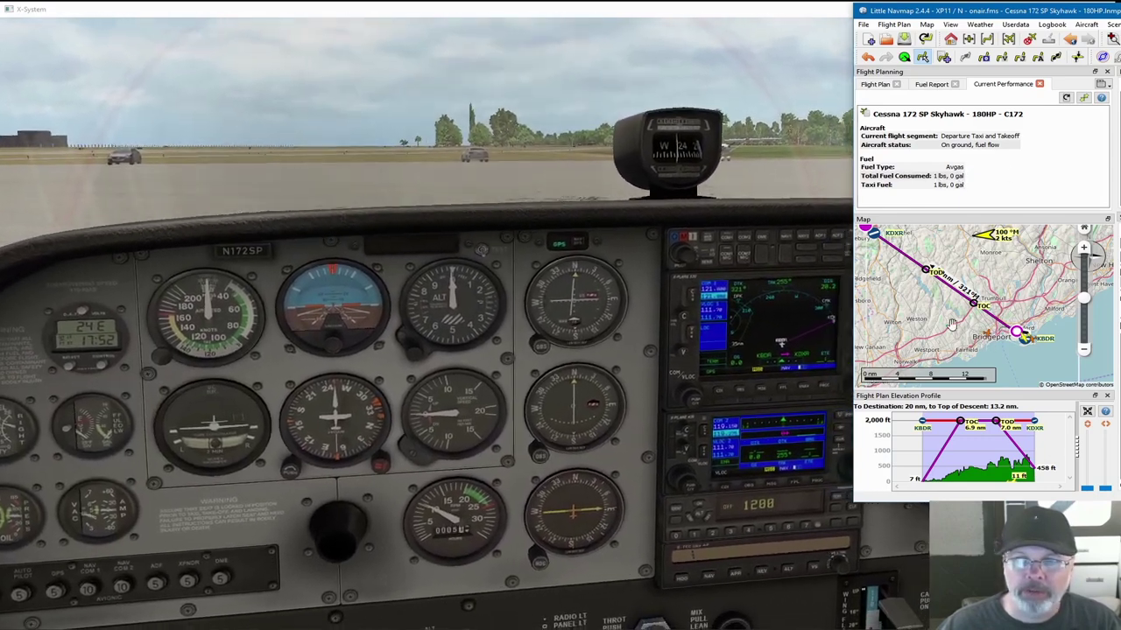
Step: Show Bridgeport airport's runways and parking area close up on the Little Navmap map
drag(1010, 349, 939, 295)
scroll(939, 295, up, 8)
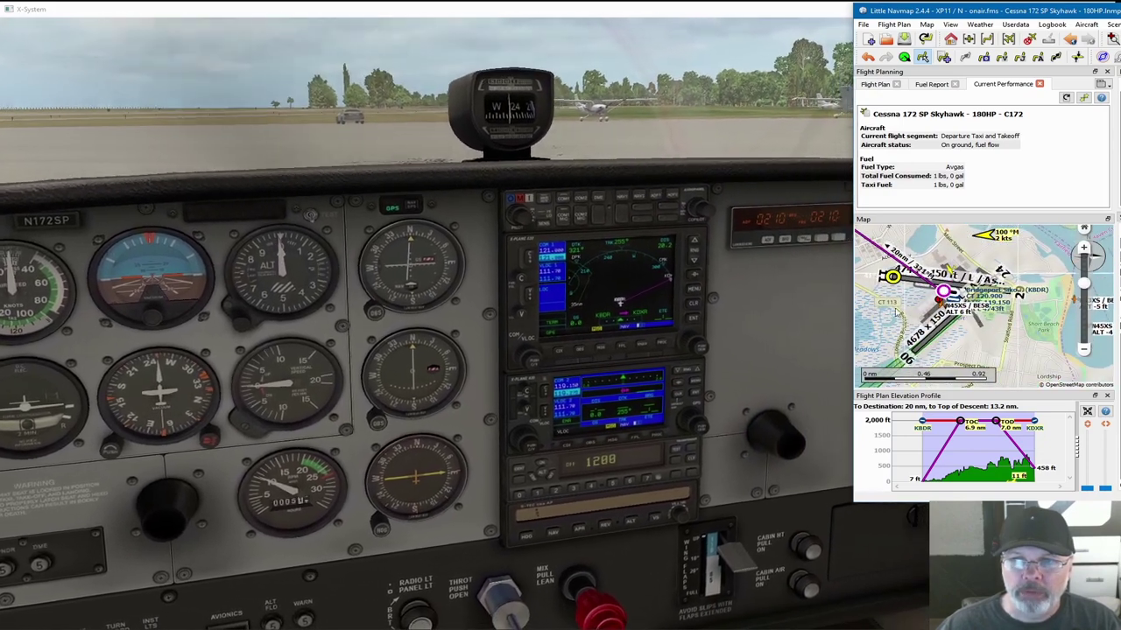
scroll(956, 291, up, 2)
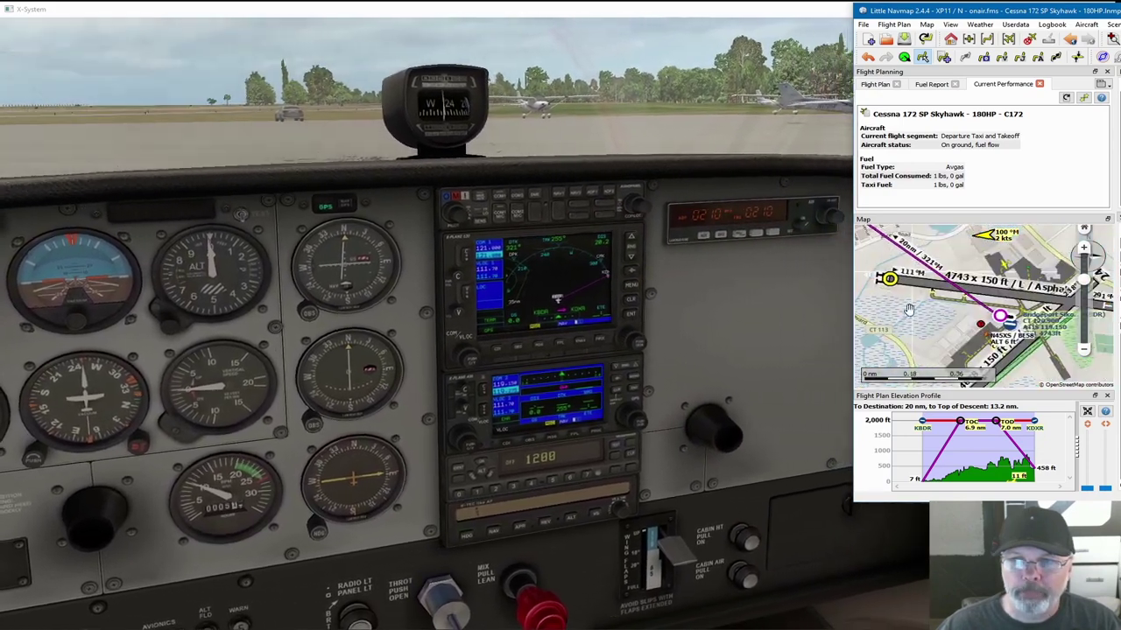
drag(907, 306, 908, 332)
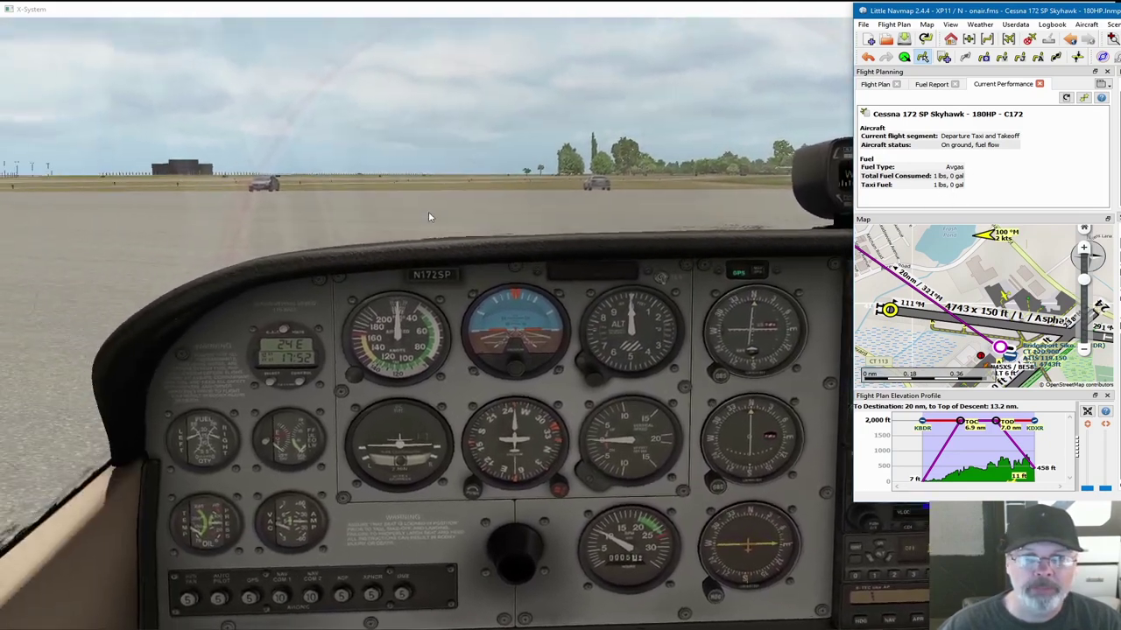
Step: Return to the X-Plane cockpit and look out toward the aircraft's right side
click(430, 217)
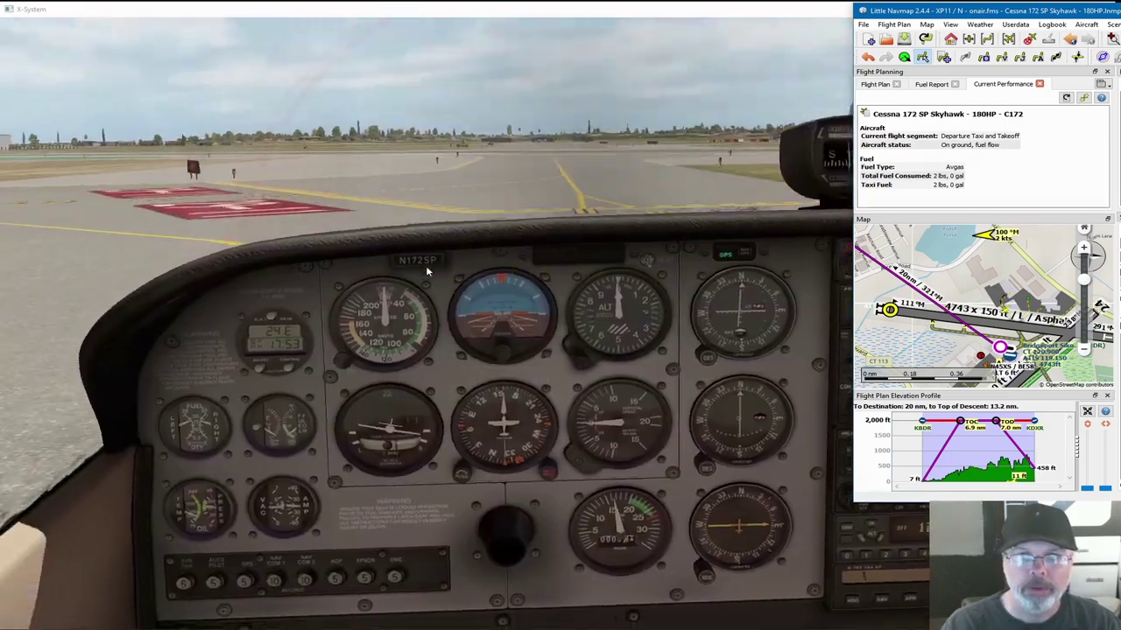
key(Right)
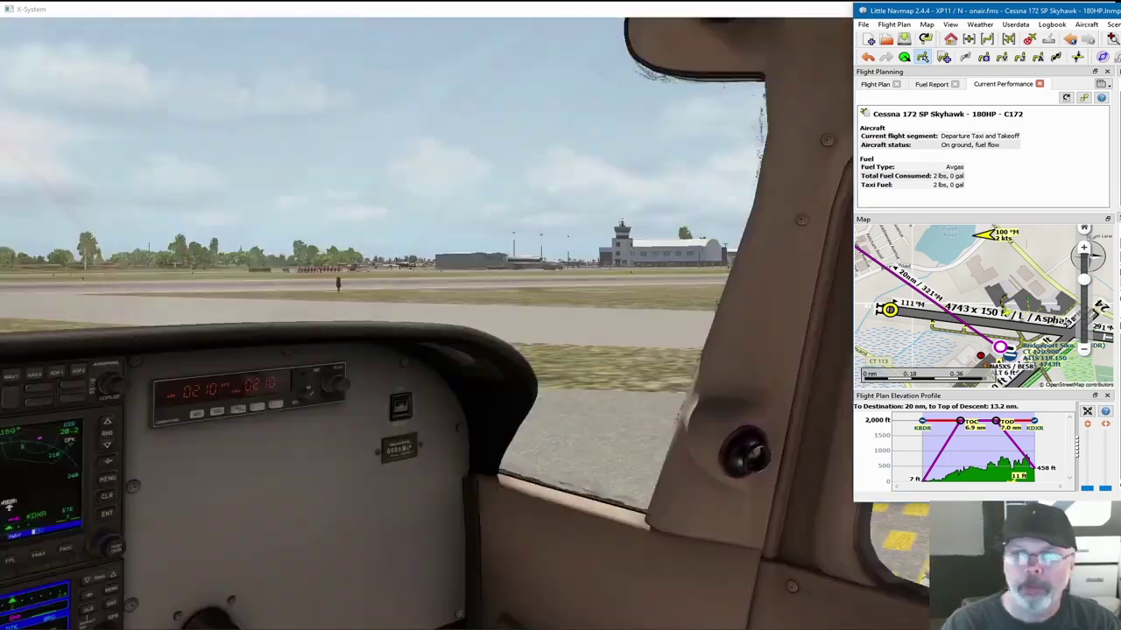
Step: Turn the cockpit view back and forth between the radio stack and the taxiway ahead while taxiing the Cessna at Bridgeport
key(Right)
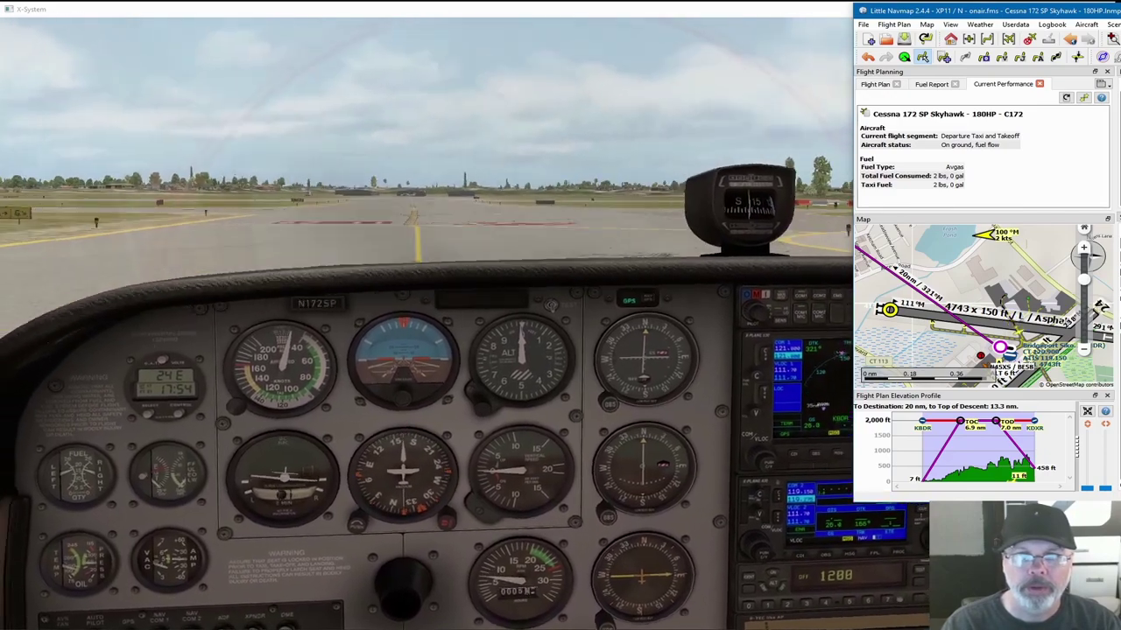
key(Right)
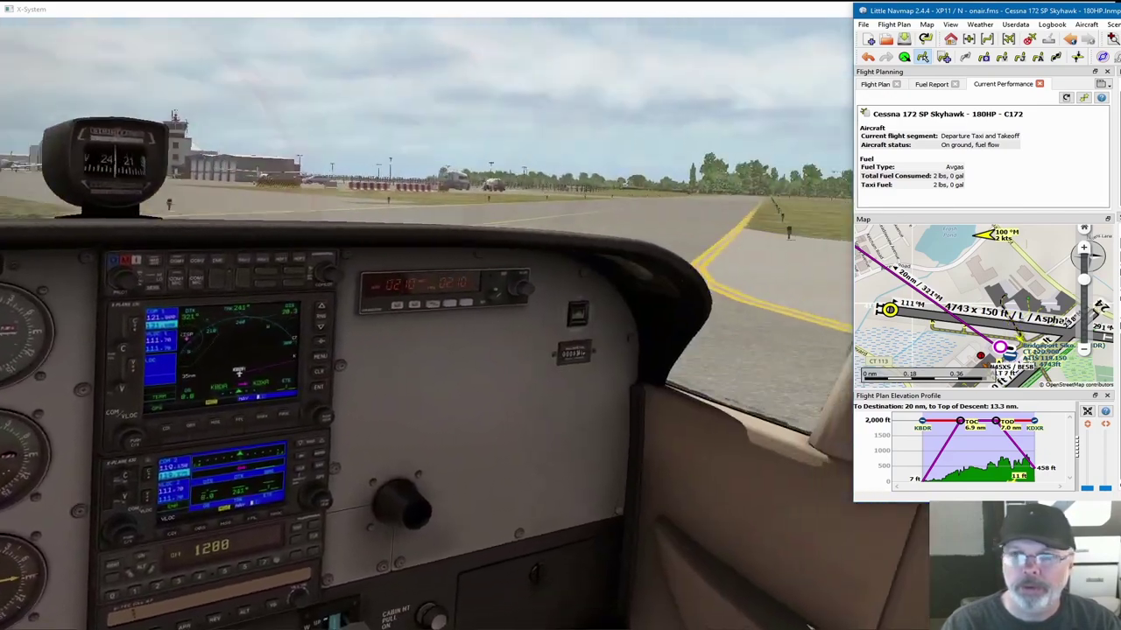
key(Left)
key(Left)
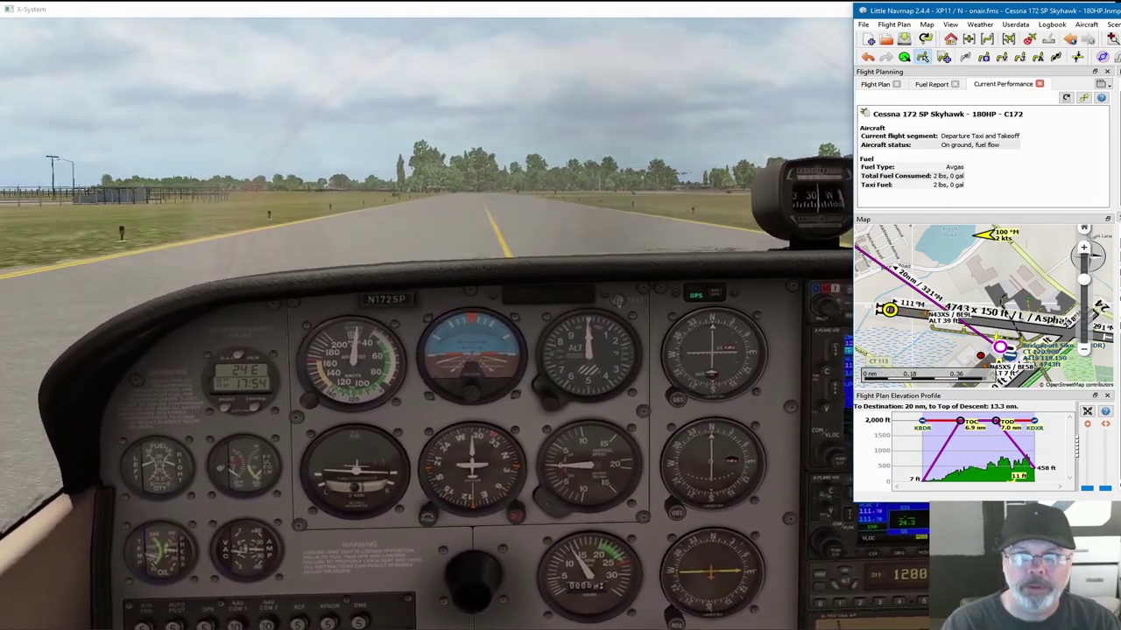
key(Right)
key(Left)
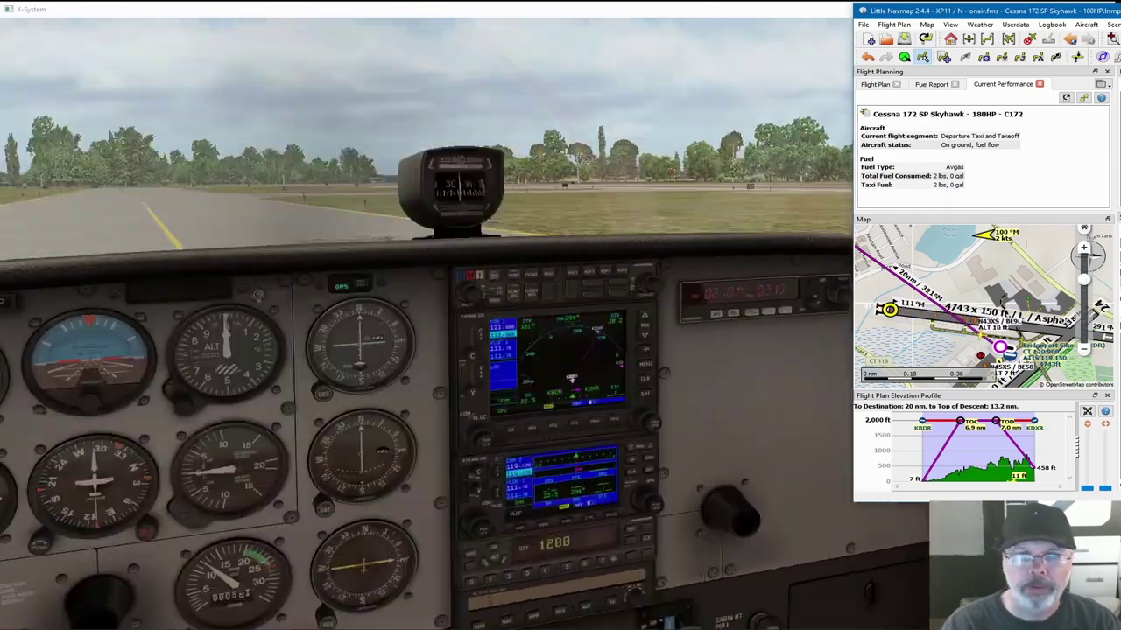
key(Left)
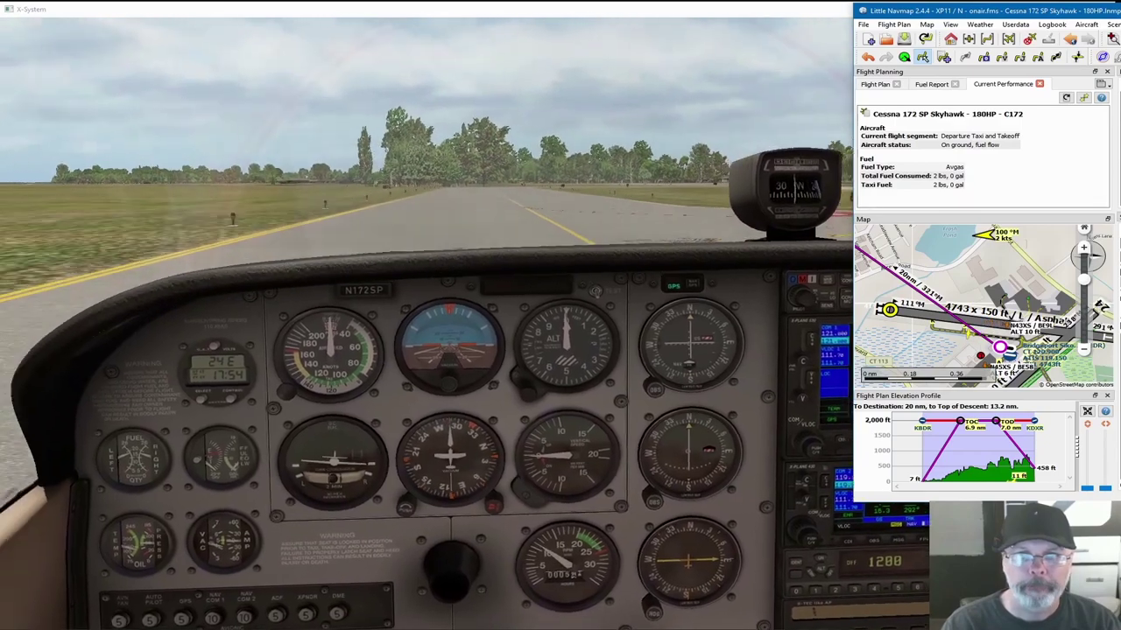
key(Left)
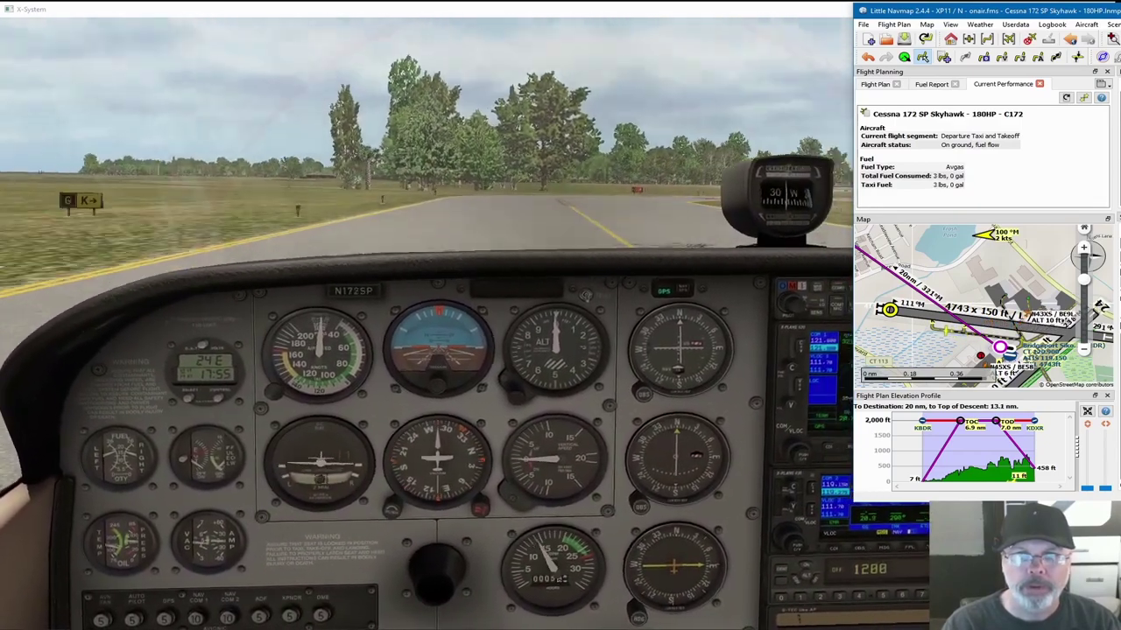
key(Right)
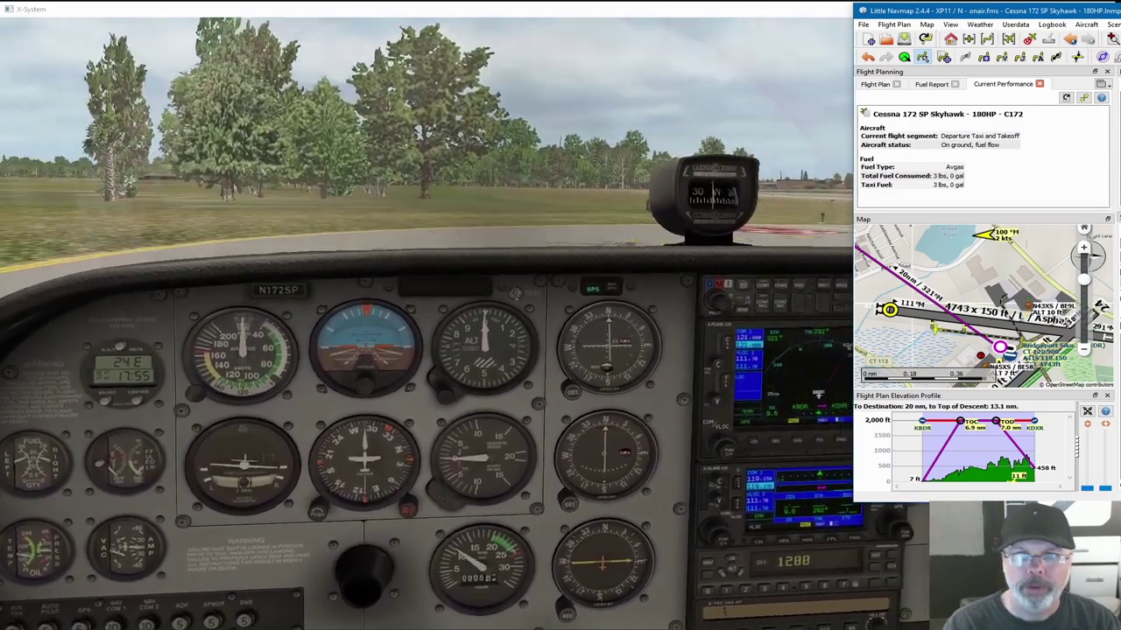
key(q)
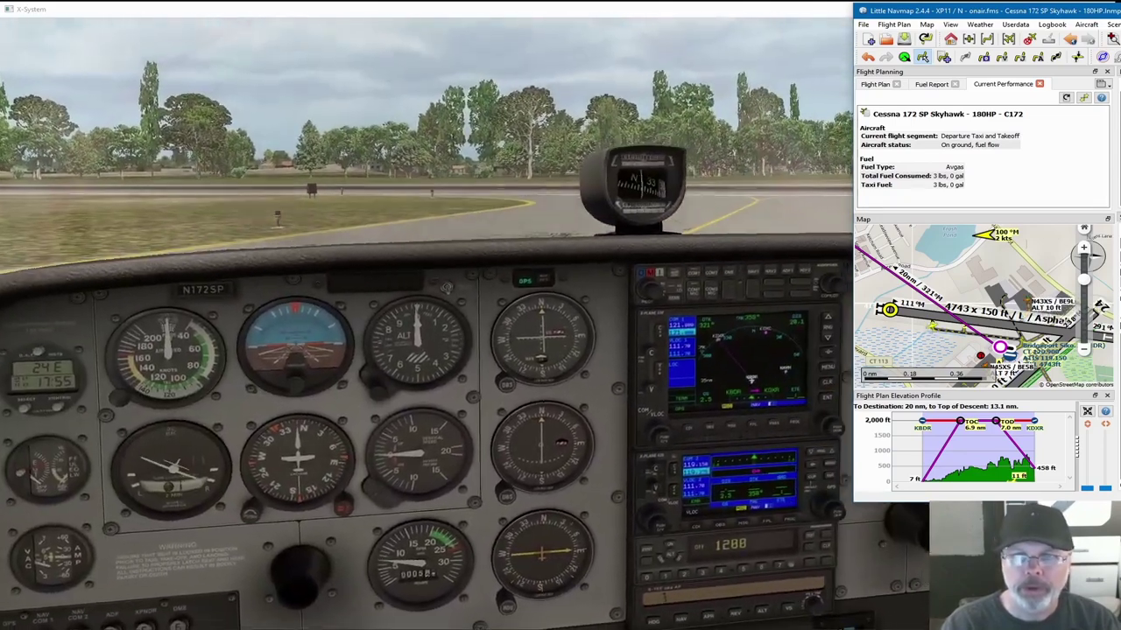
Step: Examine the Cessna's switch panel, engine gauges and flight instruments up close, and return to the forward view over the instrument panel
key(f)
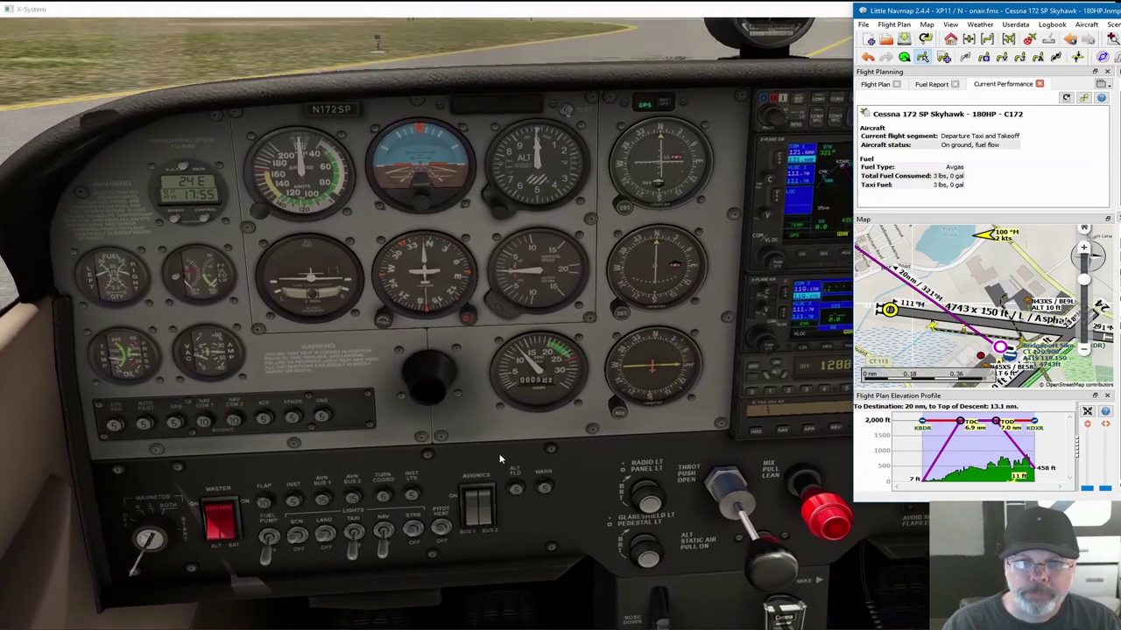
click(528, 426)
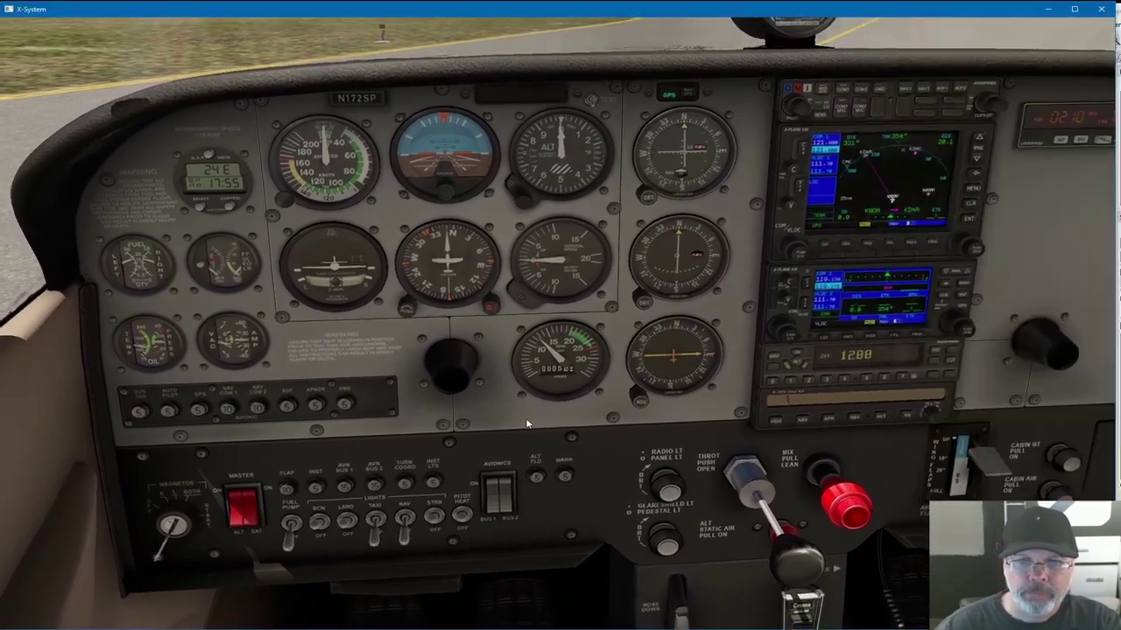
scroll(511, 458, up, 3)
key(q)
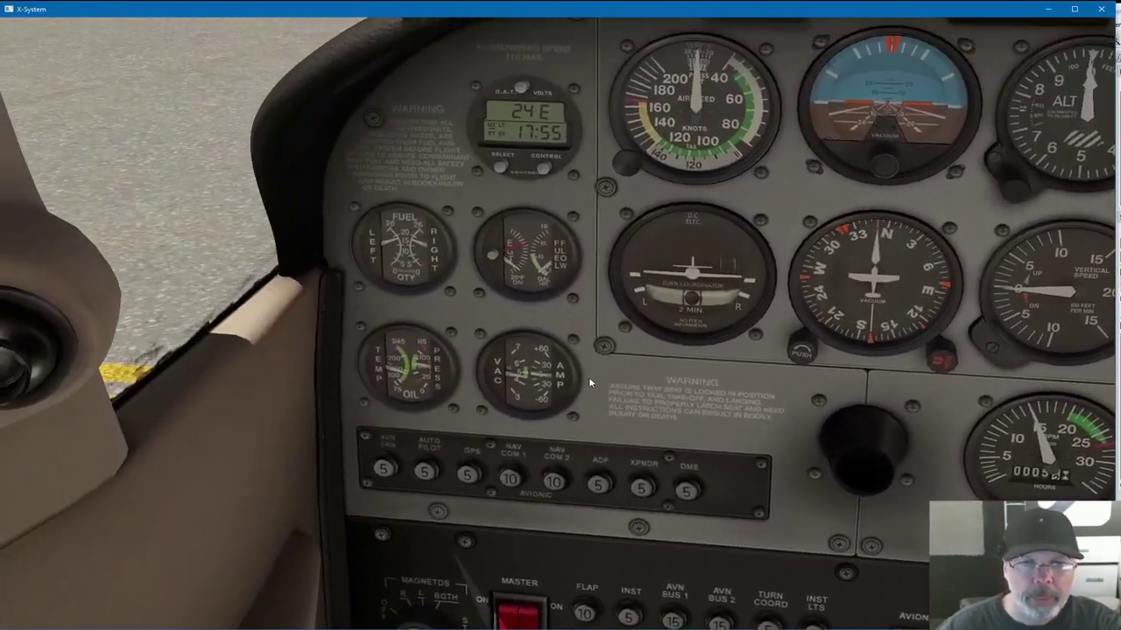
key(e)
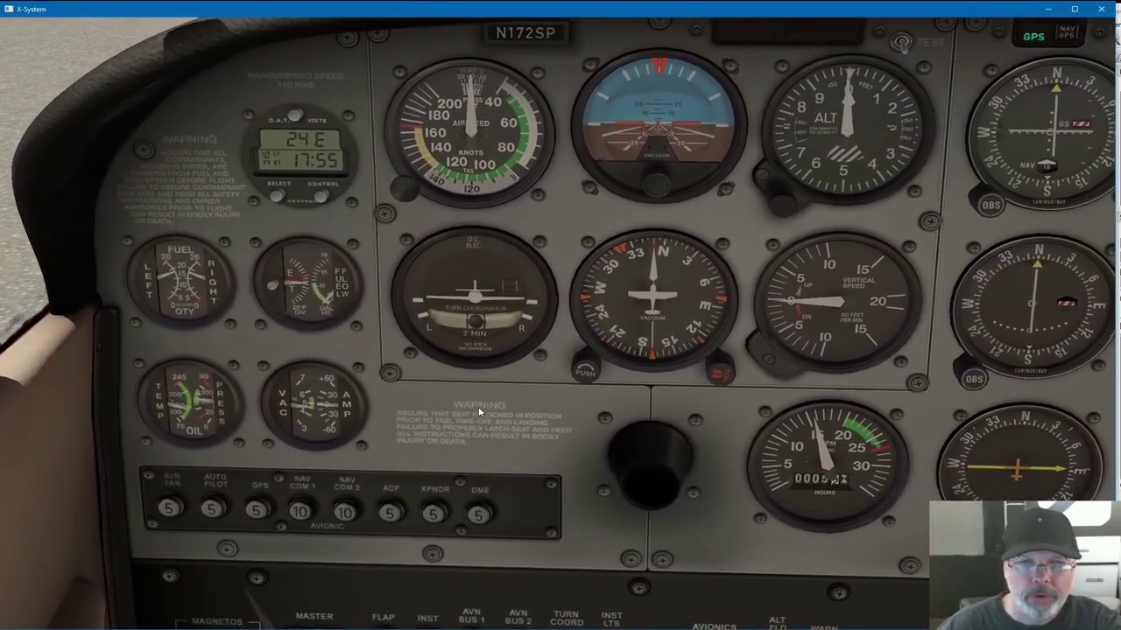
scroll(478, 414, down, 5)
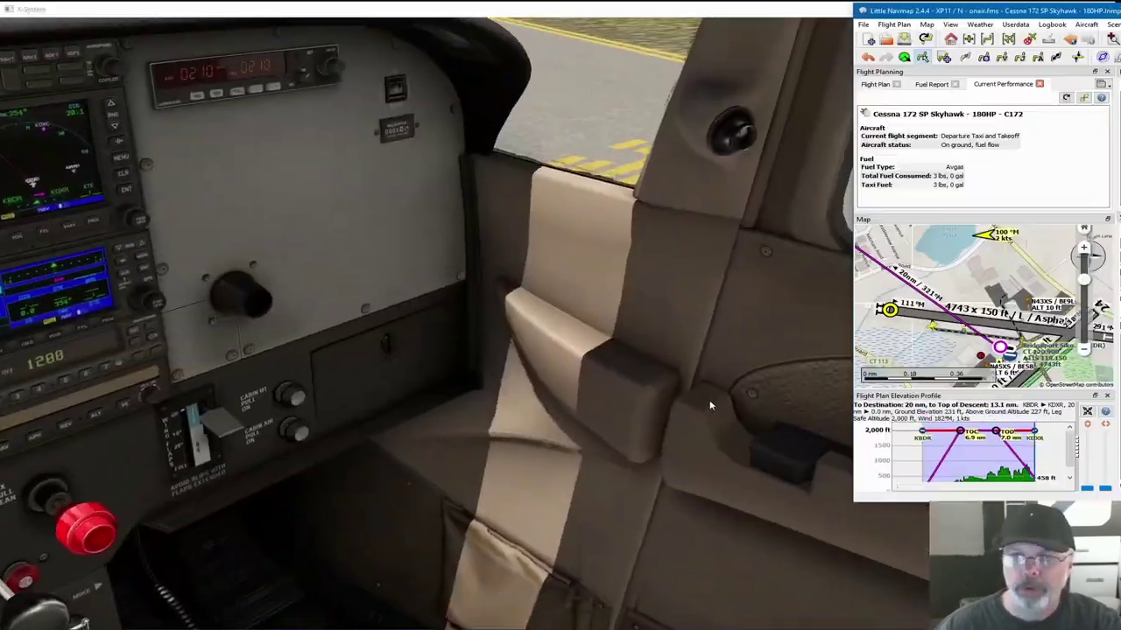
click(328, 262)
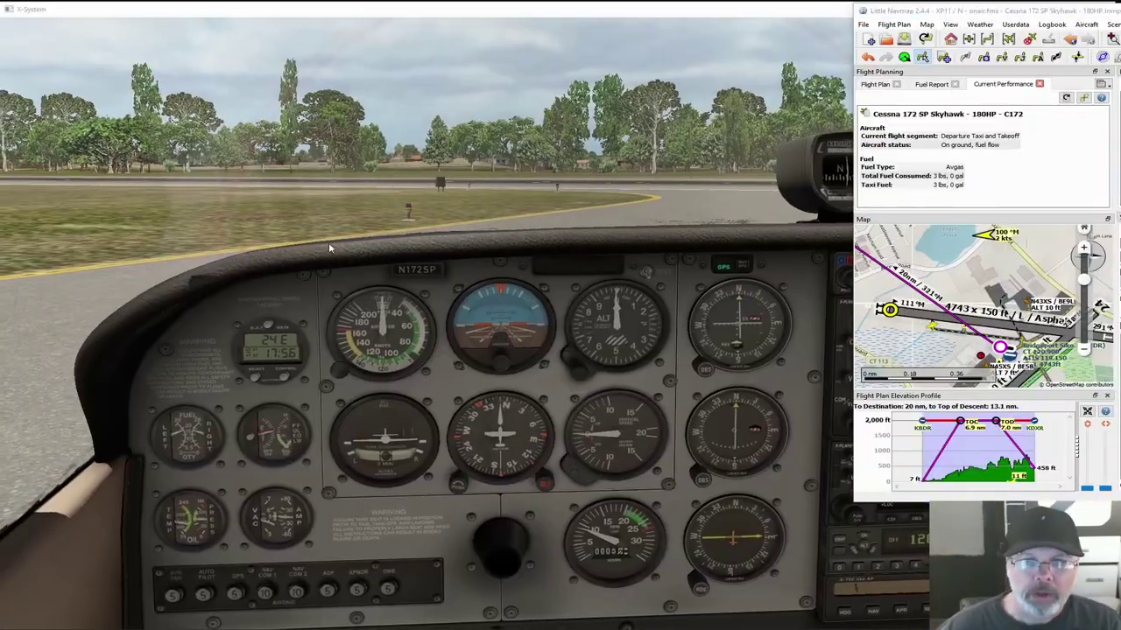